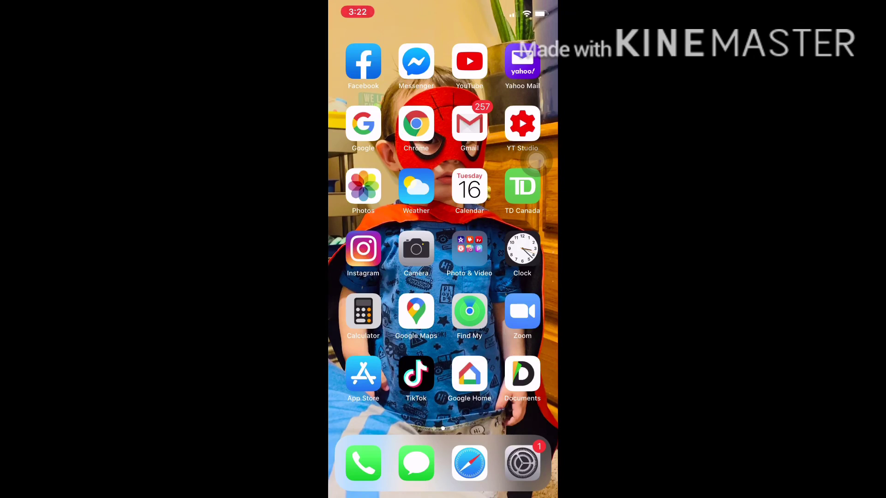
# - Swipe down on the iOS Home Screen
pyautogui.moveTo(536, 160)
pyautogui.mouseDown()
pyautogui.moveTo(526, 390)
pyautogui.moveTo(539, 289)
pyautogui.mouseUp()
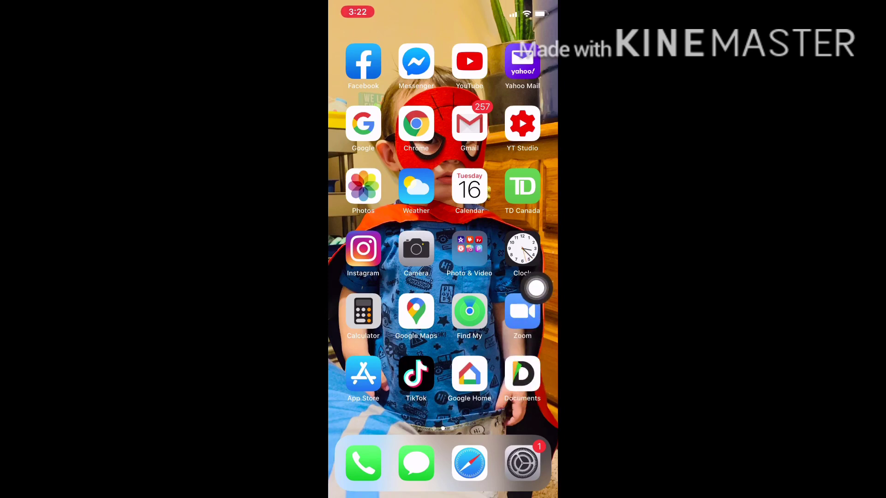
# - Open the Documents app's web browser and enter savefrom.net in the address field
pyautogui.click(522, 374)
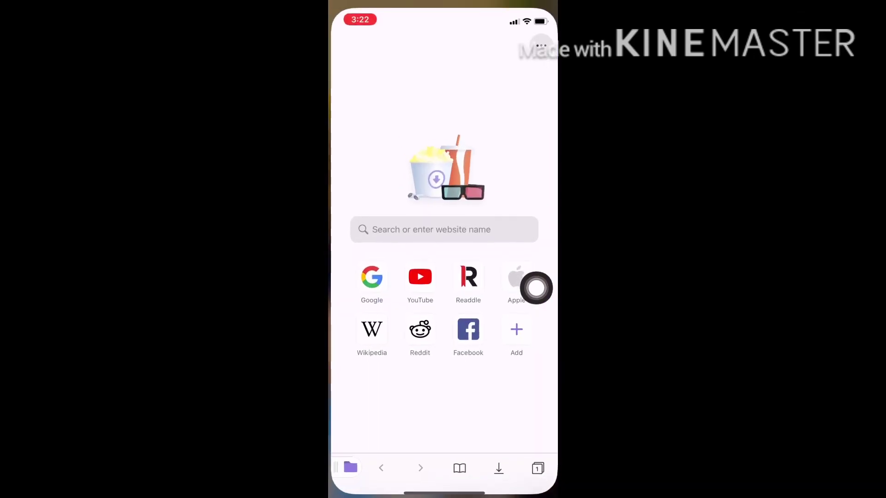
pyautogui.moveTo(536, 288)
pyautogui.mouseDown()
pyautogui.moveTo(514, 179)
pyautogui.moveTo(484, 206)
pyautogui.mouseUp()
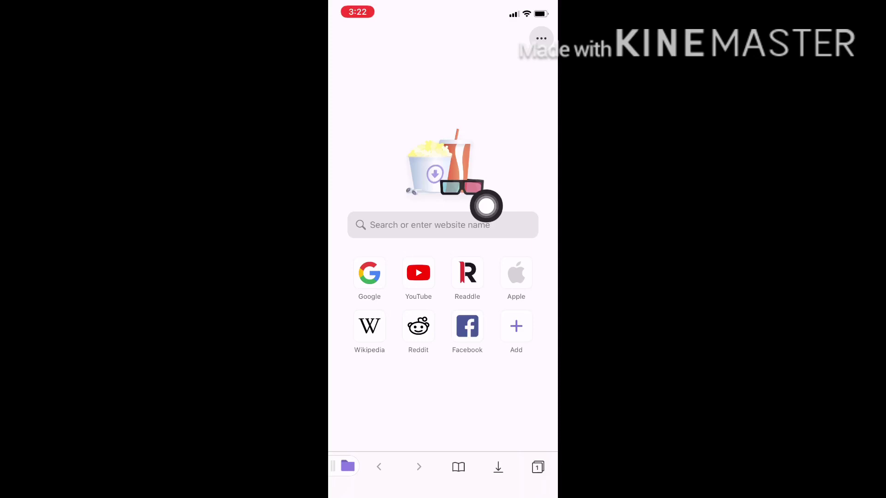
pyautogui.click(443, 224)
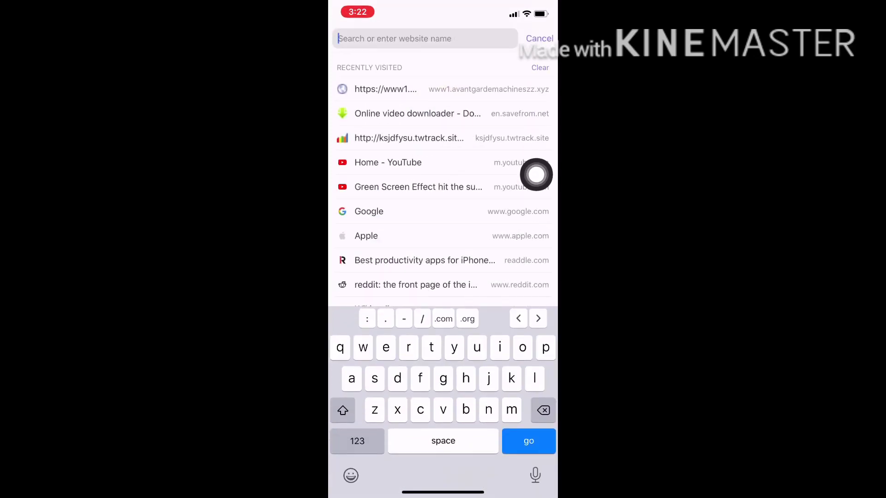
pyautogui.write('sav')
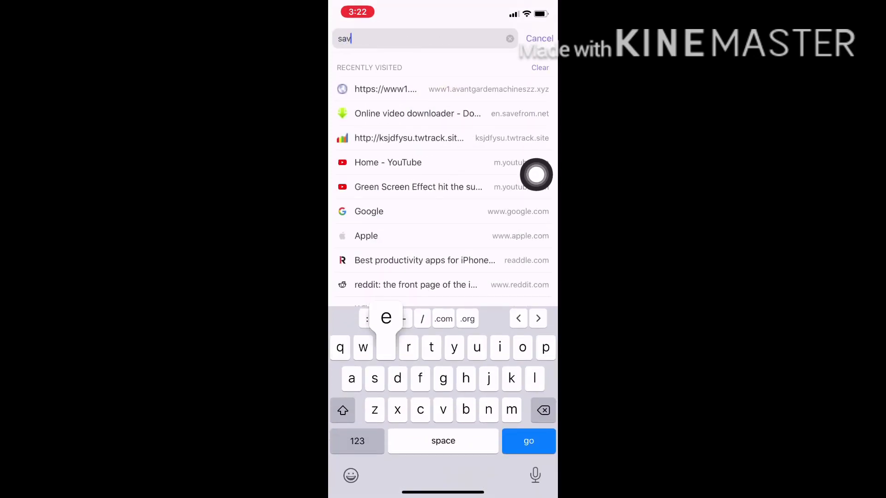
pyautogui.write('efrom')
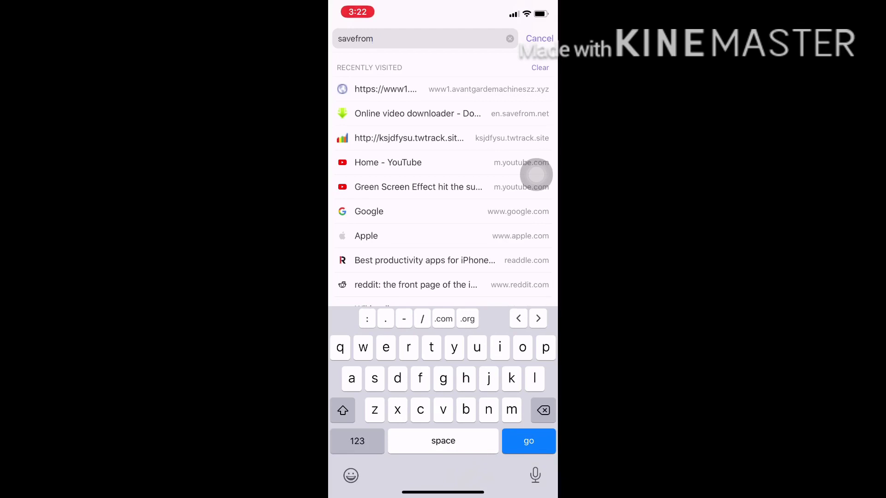
pyautogui.write('.net/17/')
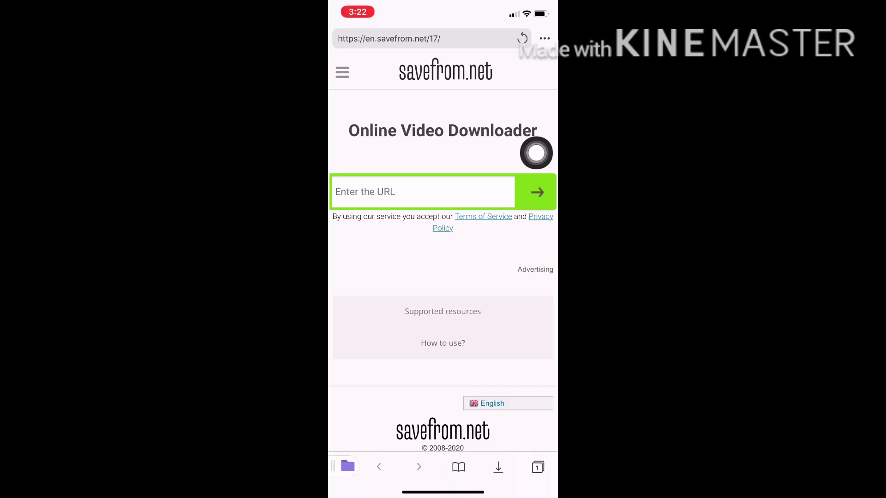
# - Go home, launch YouTube and enter the search 'Green screen subscribe button'
pyautogui.moveTo(443, 492); pyautogui.dragTo(443, 323)
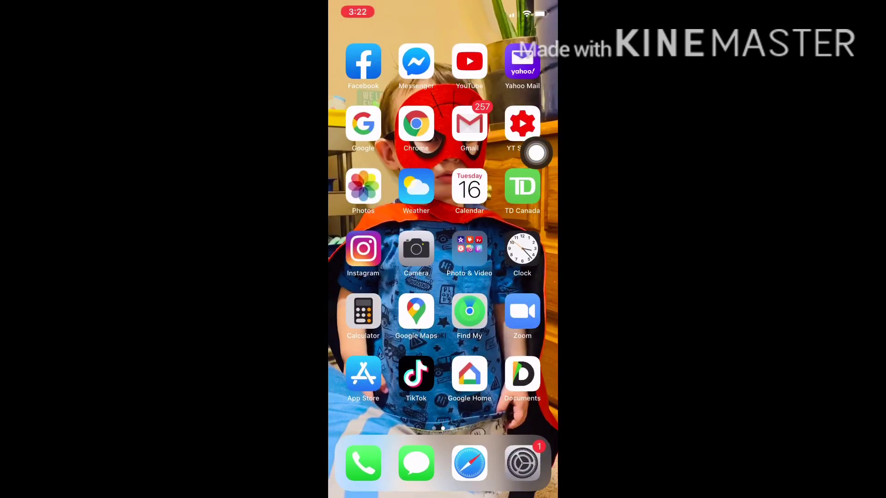
pyautogui.click(468, 65)
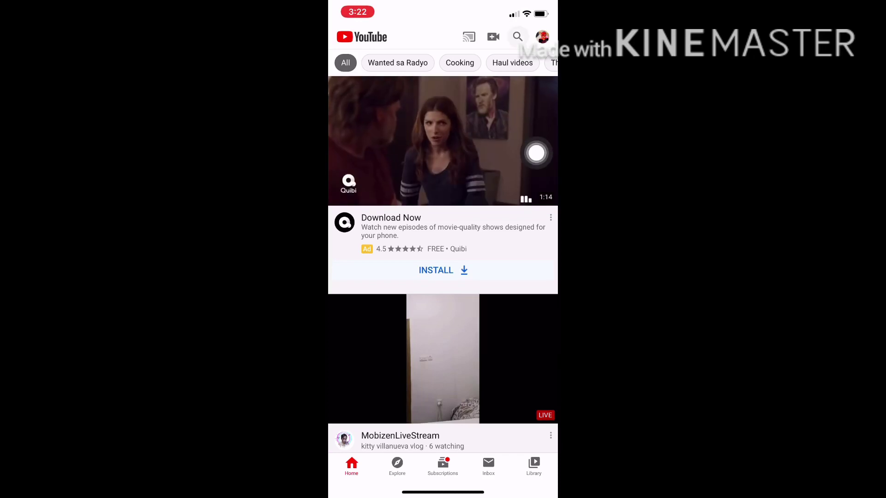
pyautogui.click(517, 36)
pyautogui.write('Gr')
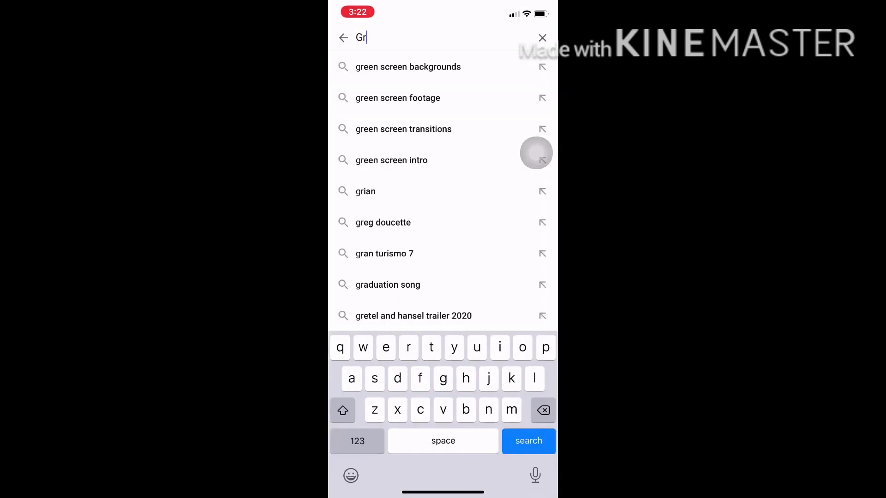
pyautogui.write('een s')
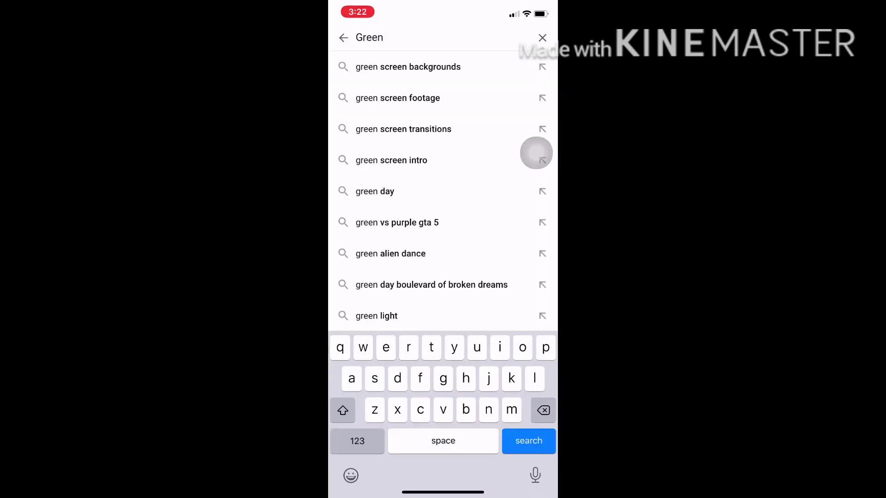
pyautogui.write('creen ')
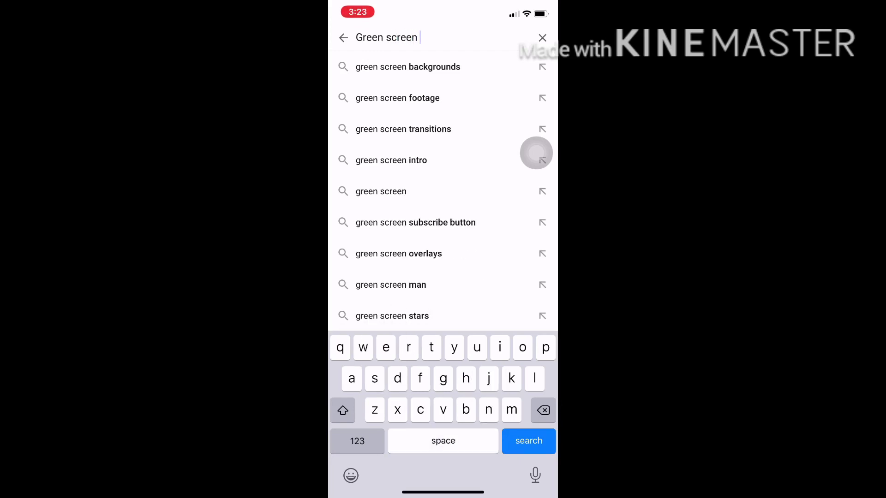
pyautogui.write('subs')
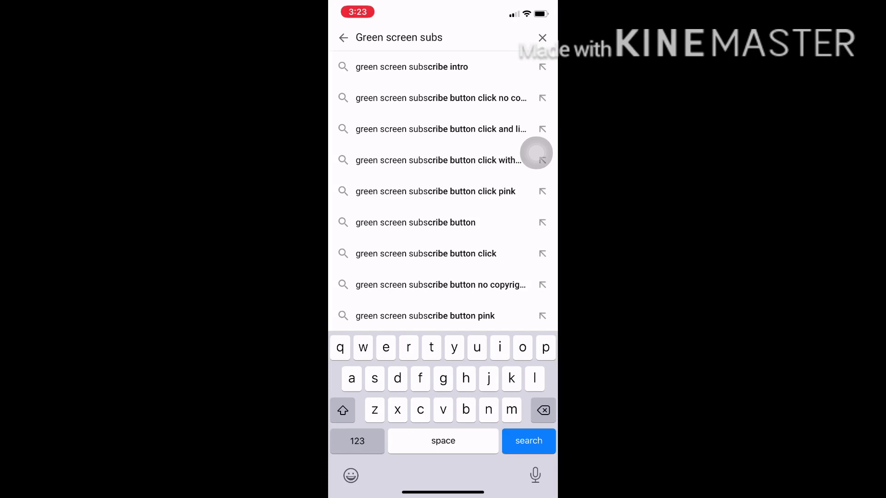
pyautogui.write('crib')
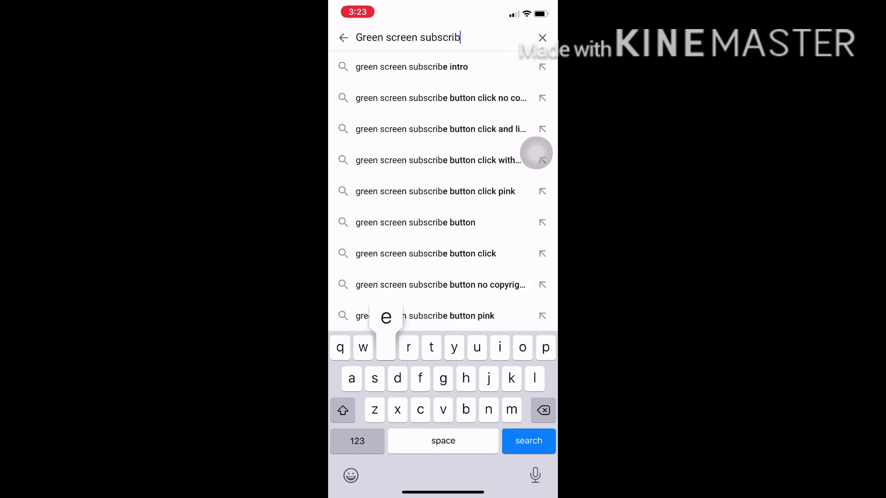
pyautogui.write('e butto')
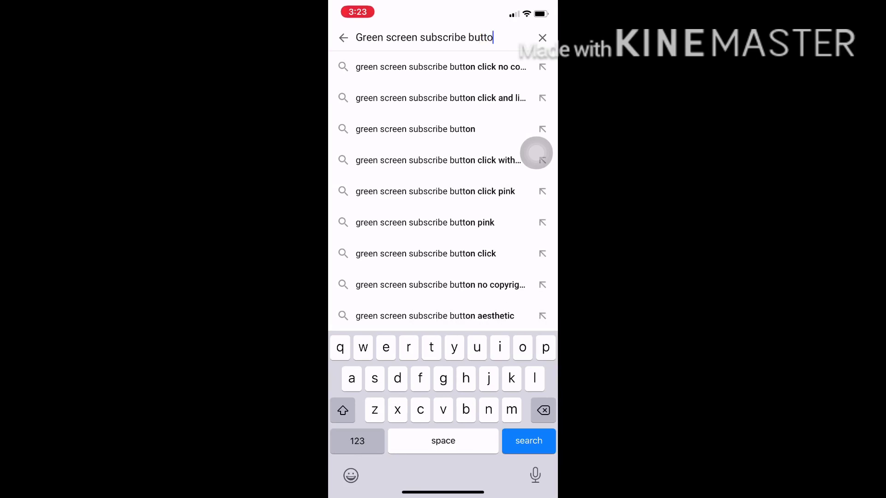
pyautogui.write('n')
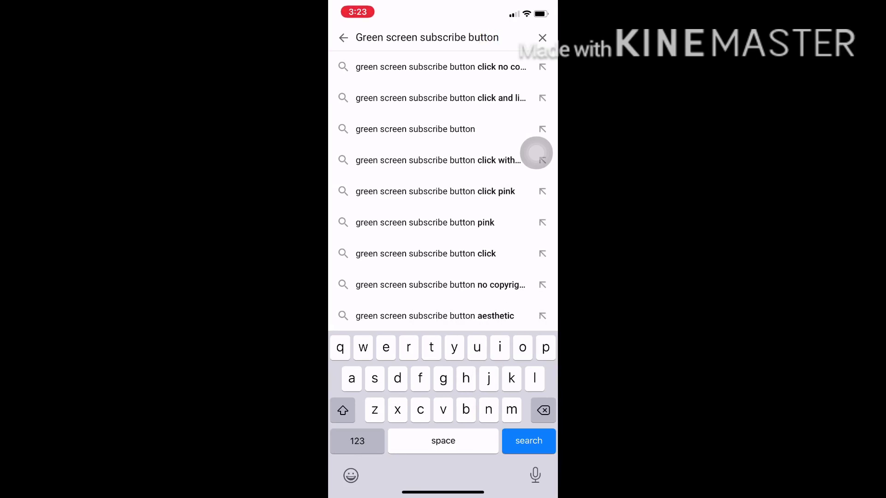
# - Run the green screen subscribe button search and scroll through the results
pyautogui.click(415, 129)
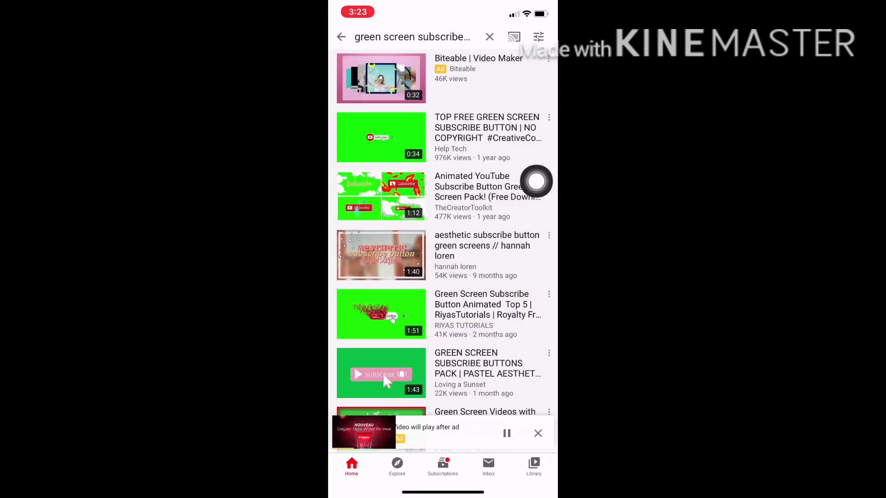
pyautogui.scroll(-6, 443, 251)
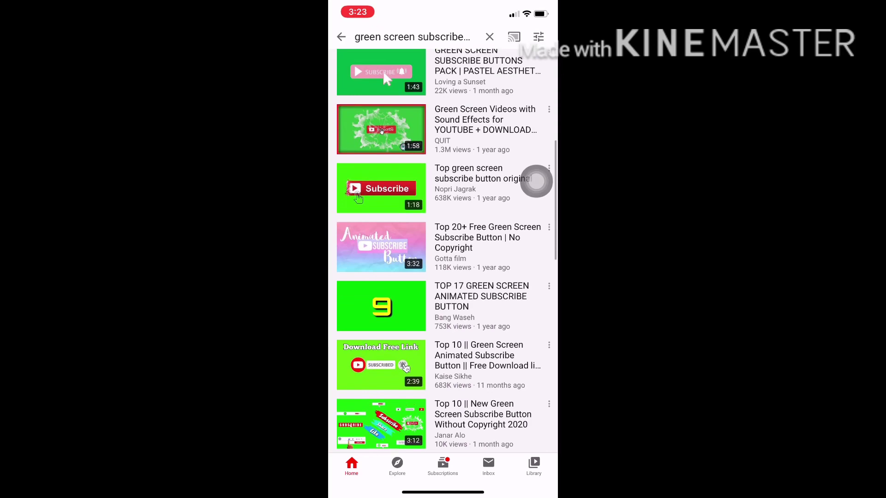
pyautogui.scroll(3, 443, 251)
pyautogui.scroll(5, 536, 181)
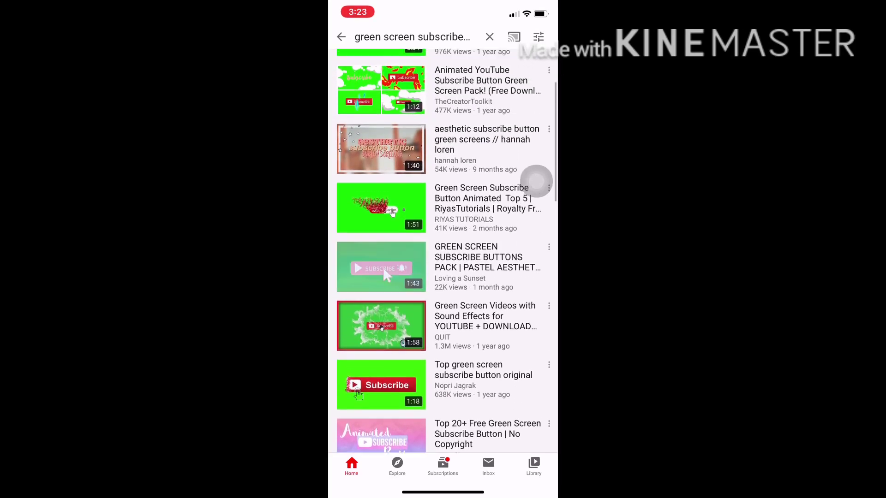
pyautogui.scroll(-5, 536, 180)
pyautogui.scroll(-4, 536, 181)
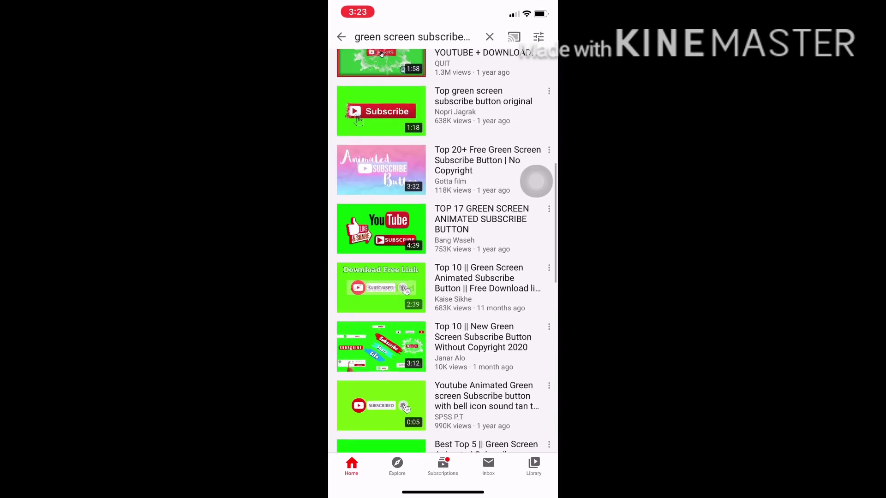
pyautogui.scroll(-1, 536, 181)
pyautogui.scroll(-1, 536, 181)
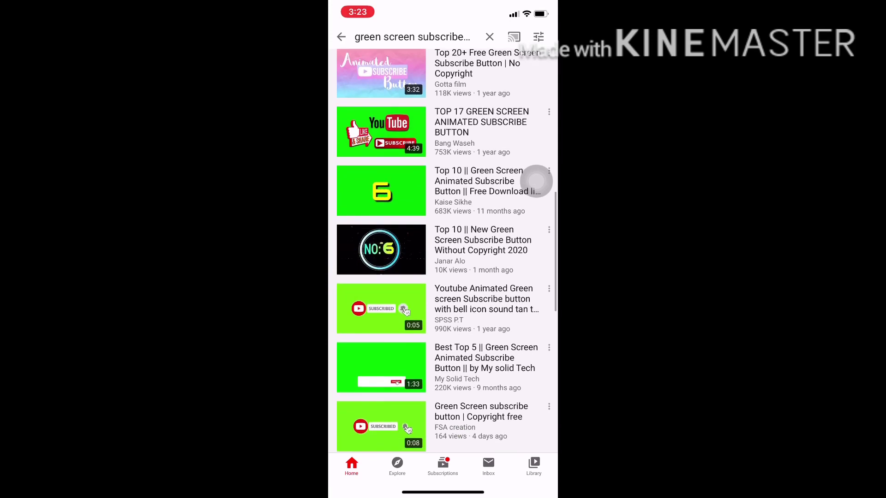
pyautogui.scroll(-2, 536, 181)
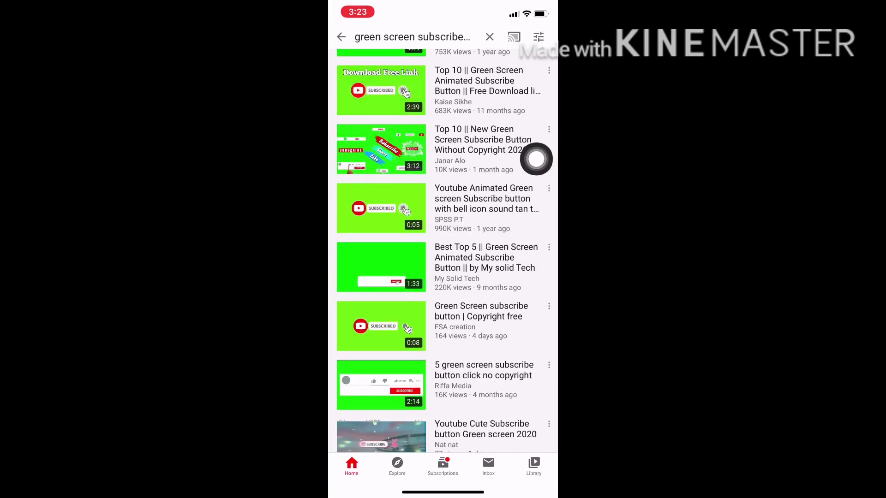
# - Open the animated subscribe button video with bell sound and copy its link
pyautogui.click(480, 208)
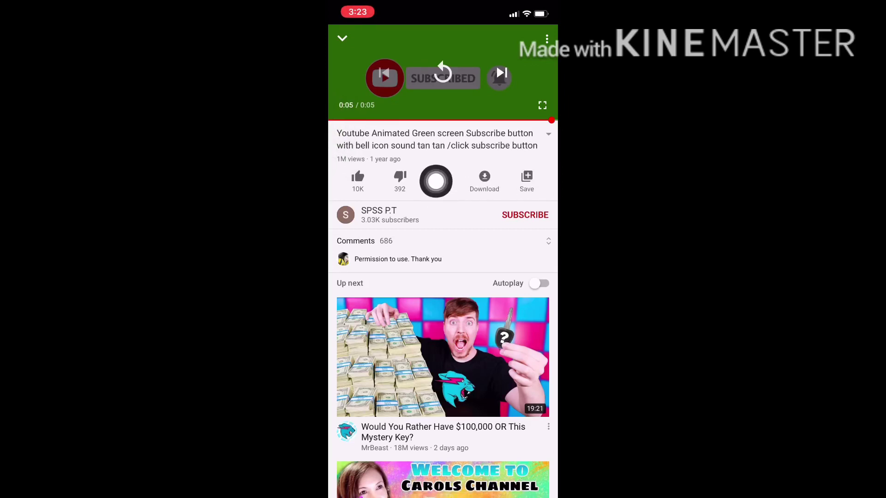
pyautogui.click(442, 180)
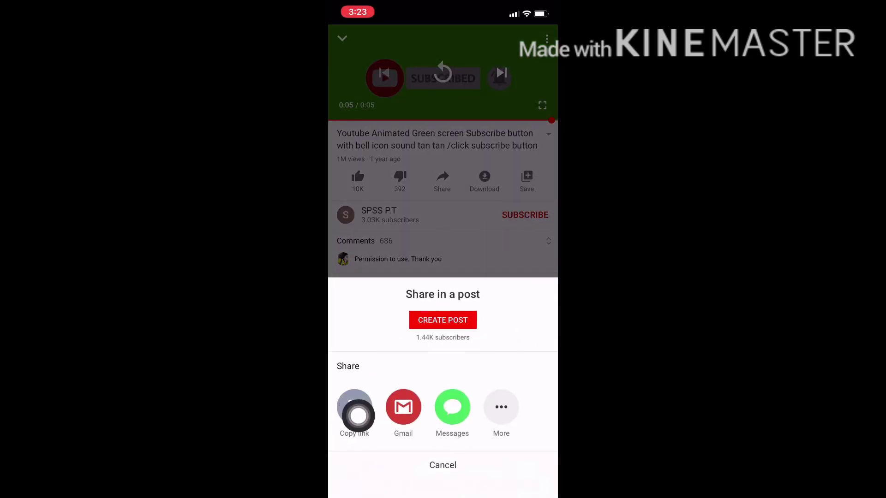
pyautogui.click(354, 406)
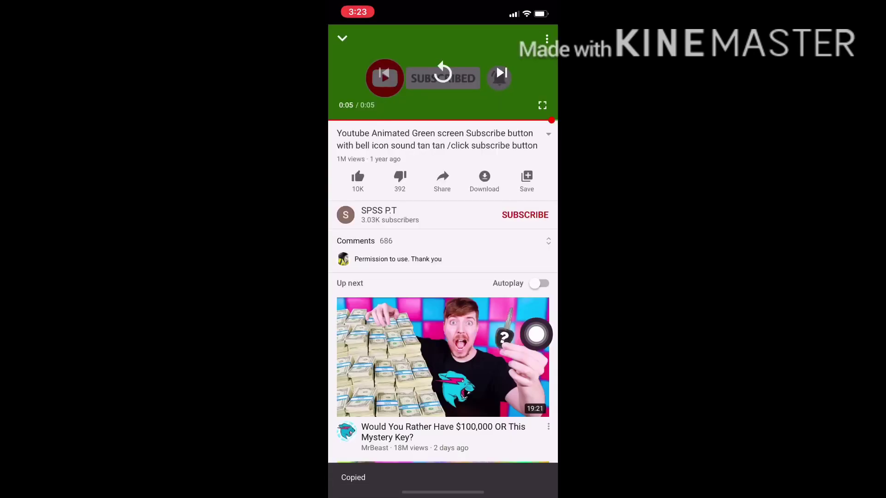
# - Paste the YouTube link into savefrom.net's downloader field and fetch download options
pyautogui.press('super')
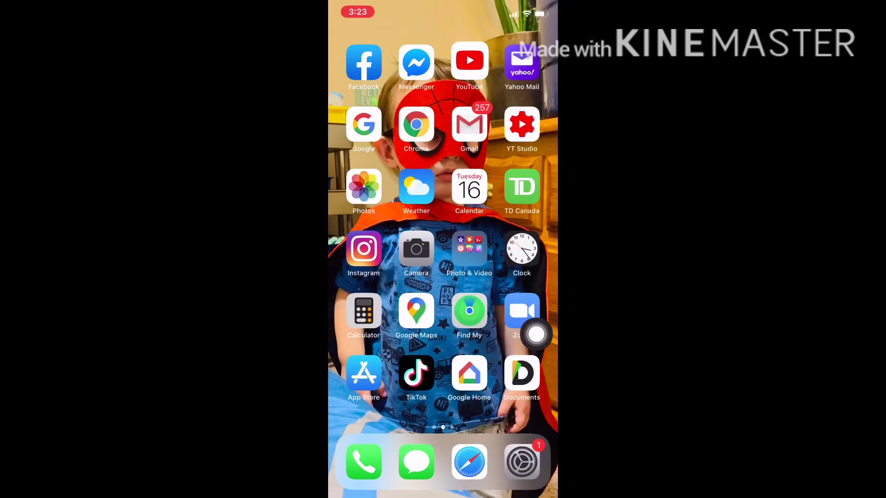
pyautogui.click(523, 374)
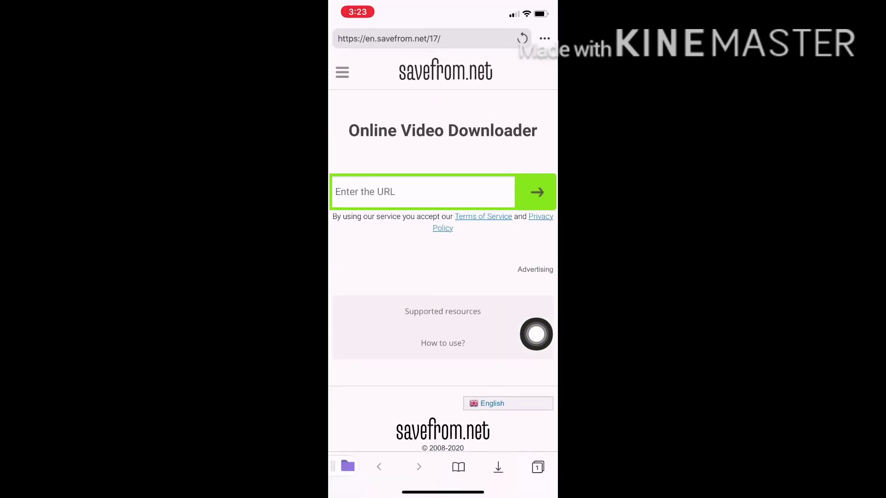
pyautogui.click(422, 191)
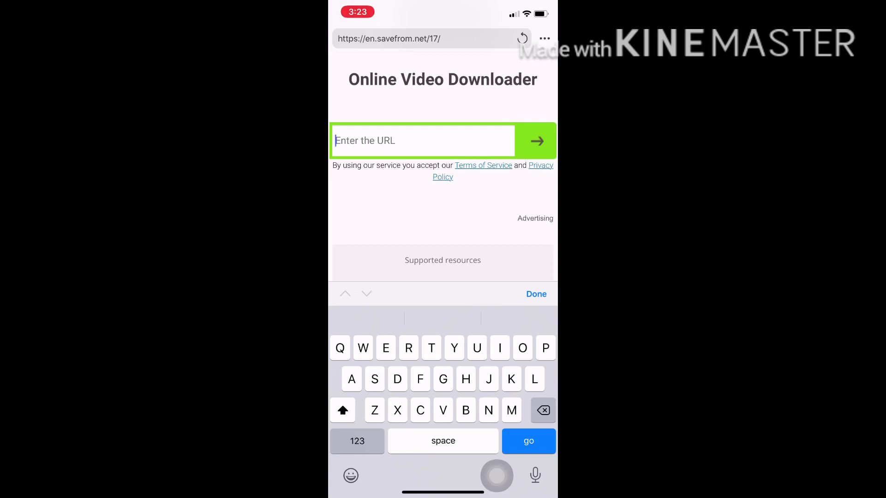
pyautogui.click(341, 141)
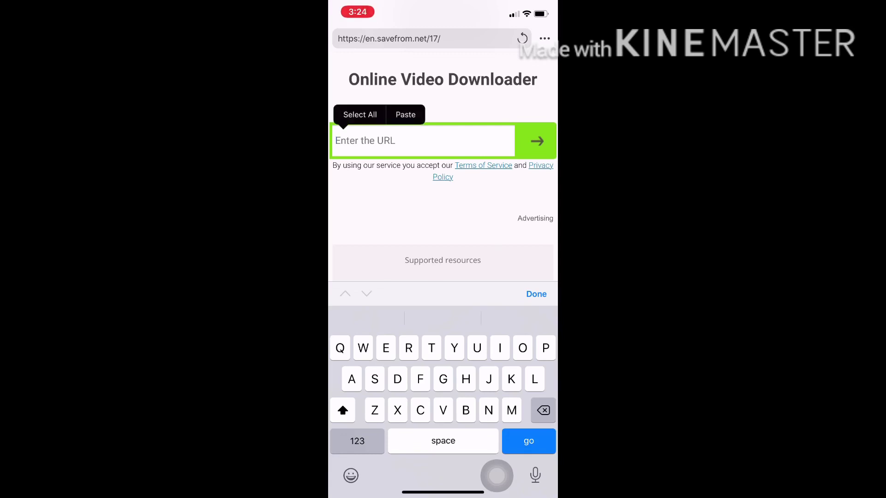
pyautogui.click(406, 114)
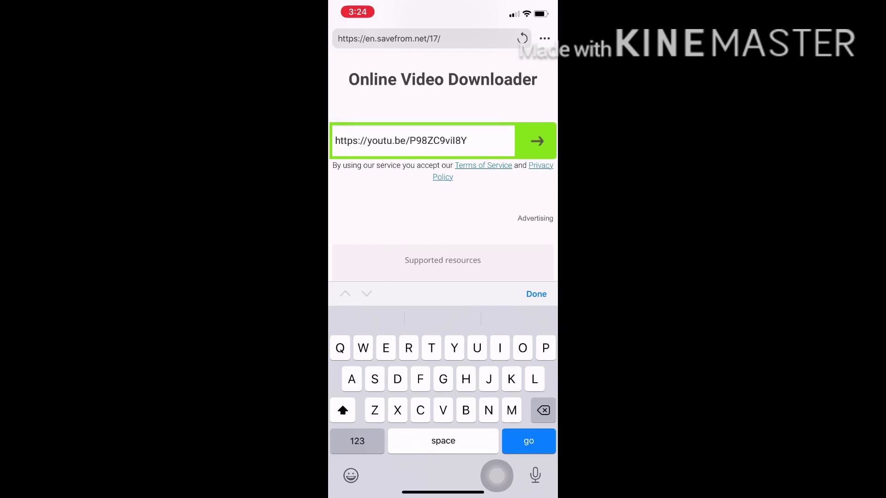
pyautogui.click(528, 441)
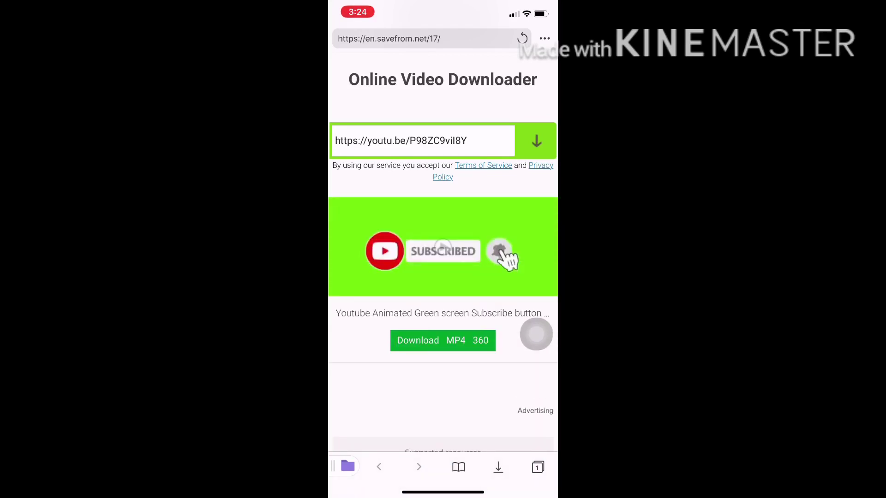
# - Download the video as MP4 360 and save it to Downloads
pyautogui.moveTo(536, 334); pyautogui.dragTo(536, 337)
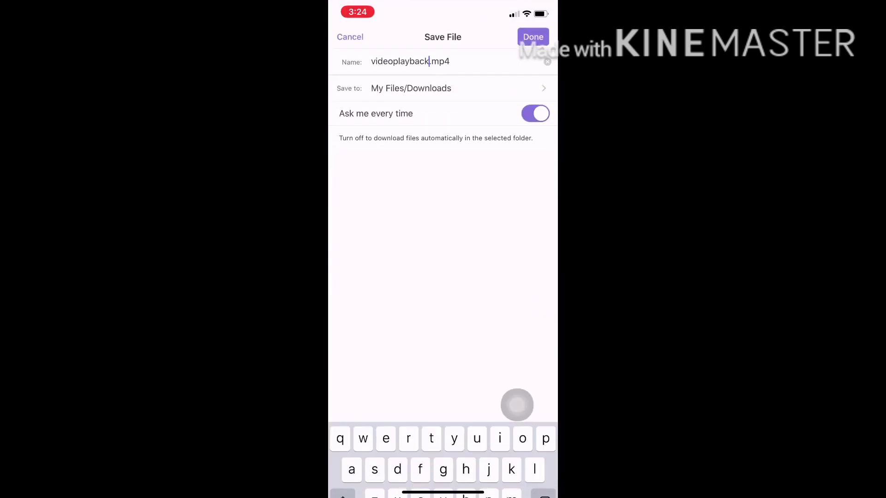
pyautogui.click(533, 37)
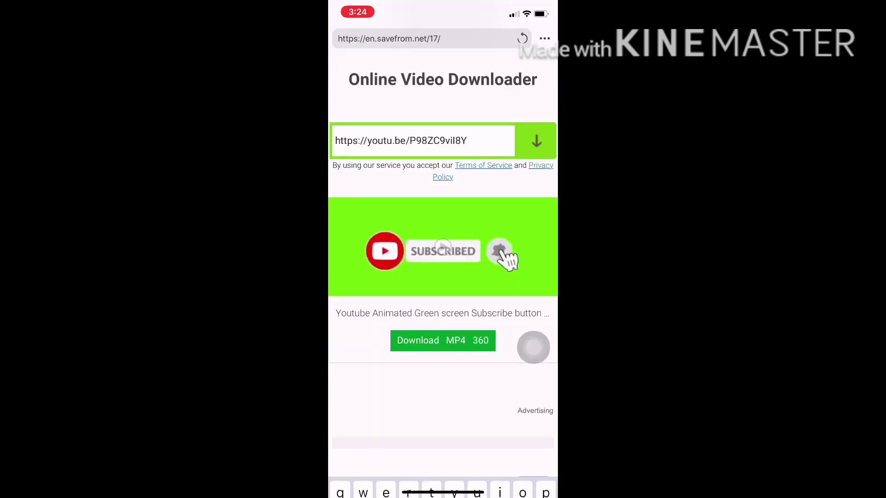
pyautogui.moveTo(536, 337); pyautogui.dragTo(372, 432)
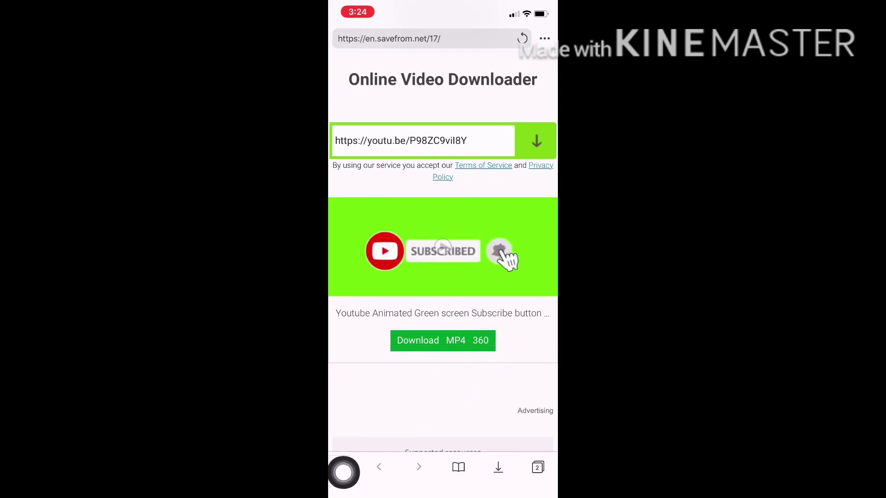
pyautogui.moveTo(372, 432); pyautogui.dragTo(349, 387)
pyautogui.click(347, 467)
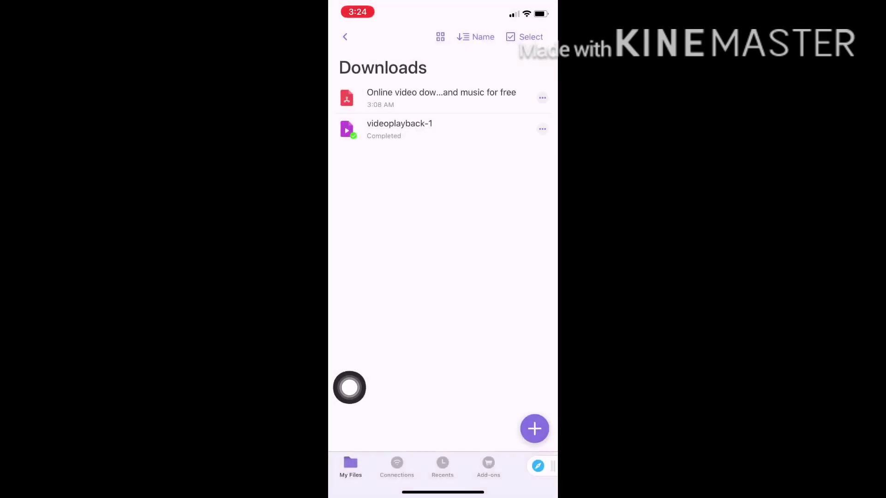
pyautogui.click(350, 466)
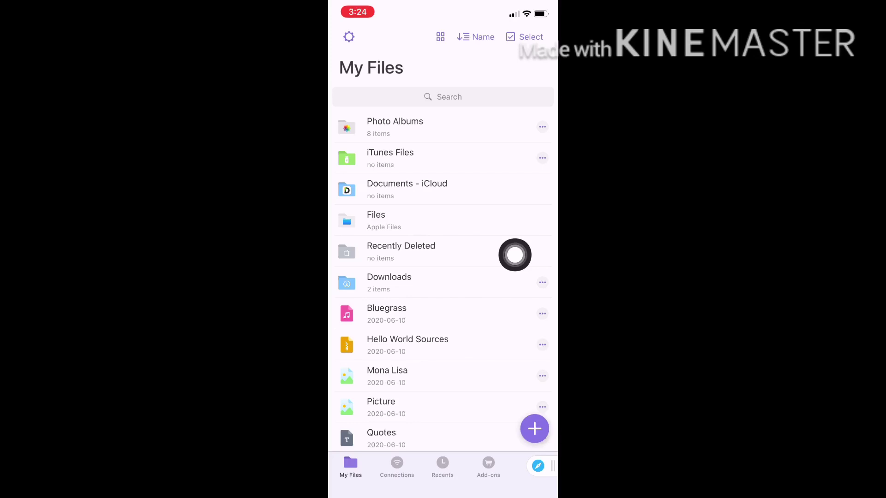
pyautogui.click(389, 283)
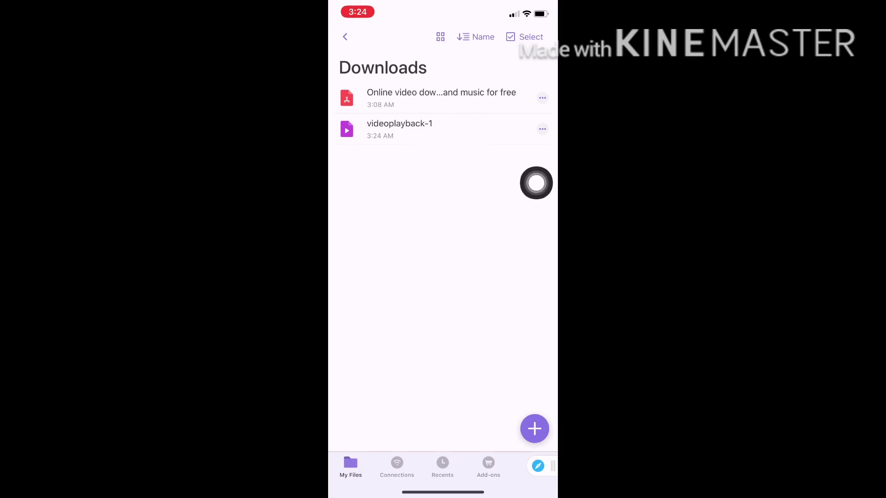
pyautogui.click(443, 131)
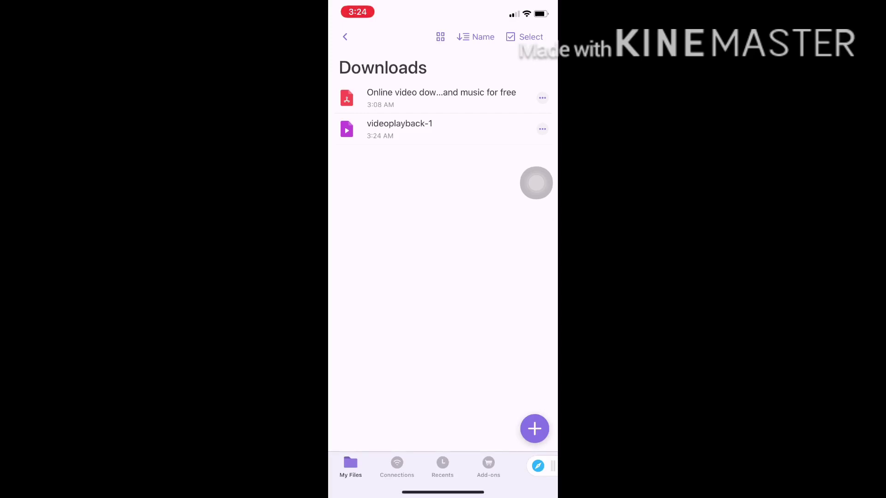
pyautogui.moveTo(536, 183)
pyautogui.mouseDown()
pyautogui.moveTo(524, 220)
pyautogui.moveTo(538, 134)
pyautogui.moveTo(539, 165)
pyautogui.moveTo(542, 142)
pyautogui.moveTo(543, 151)
pyautogui.mouseUp()
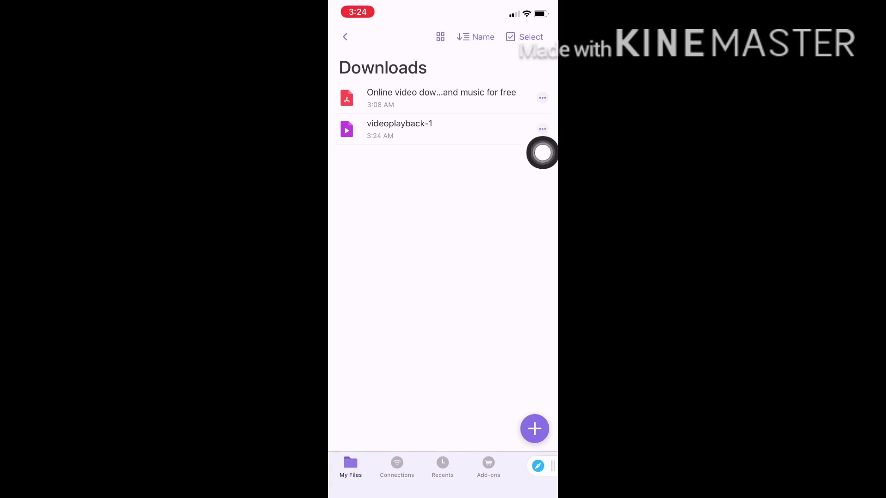
# - Move videoplayback-1 from Downloads into Photos, then go to the home screen
pyautogui.click(543, 129)
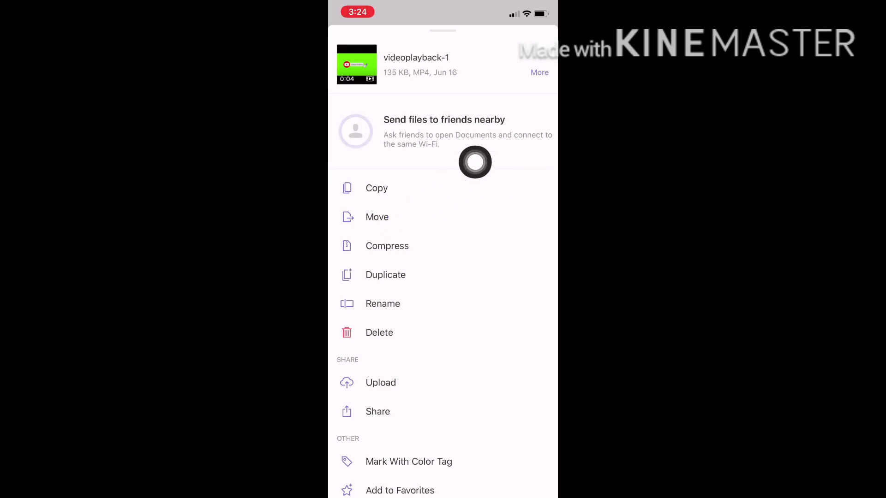
pyautogui.click(377, 217)
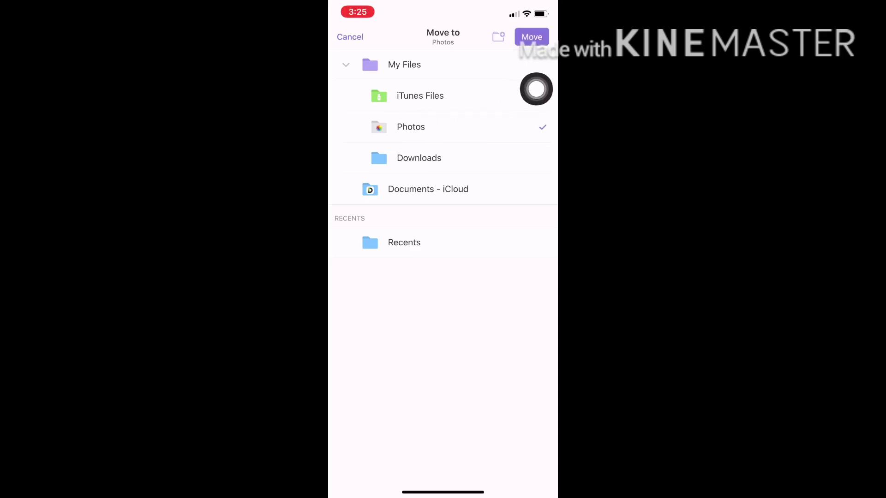
pyautogui.click(530, 37)
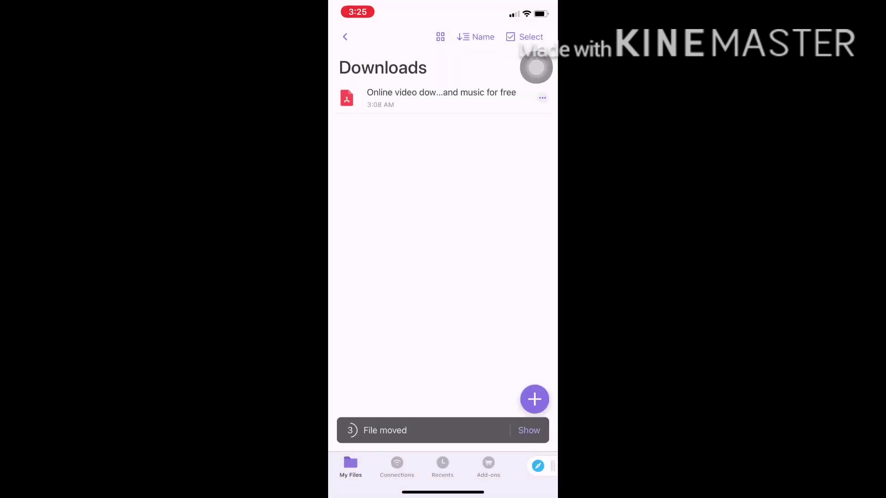
pyautogui.click(536, 67)
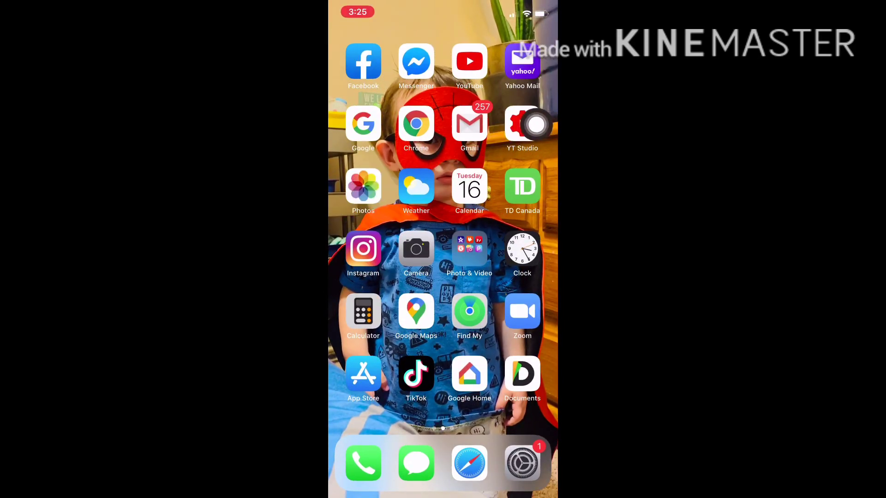
# - Play the 0:05 green-screen clip from Photos Recents, then return home
pyautogui.click(363, 186)
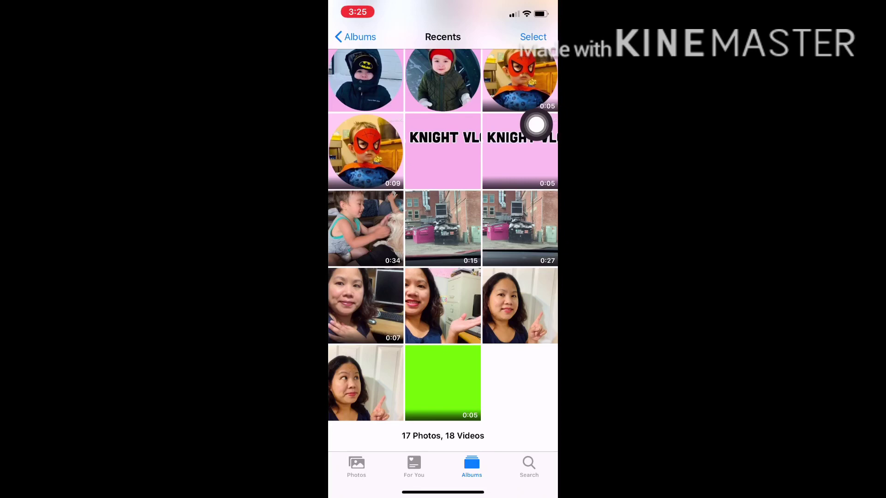
pyautogui.click(443, 383)
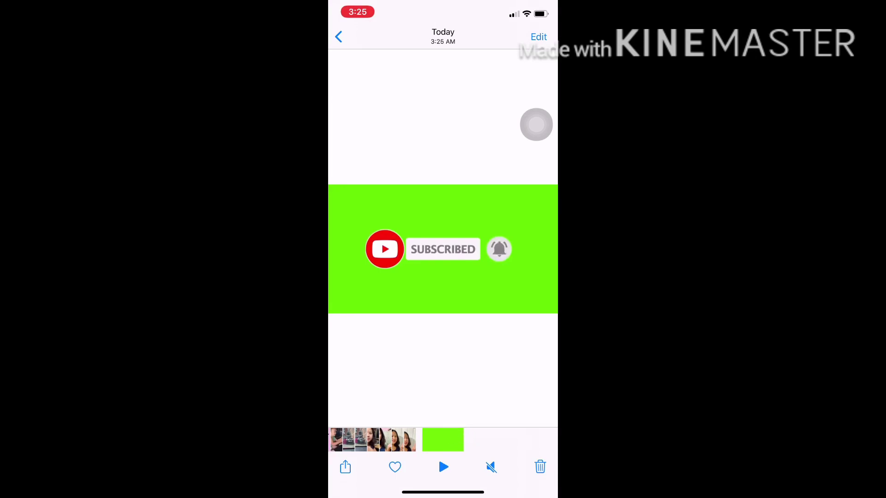
pyautogui.moveTo(536, 125)
pyautogui.mouseDown()
pyautogui.moveTo(526, 174)
pyautogui.moveTo(524, 127)
pyautogui.moveTo(536, 128)
pyautogui.mouseUp()
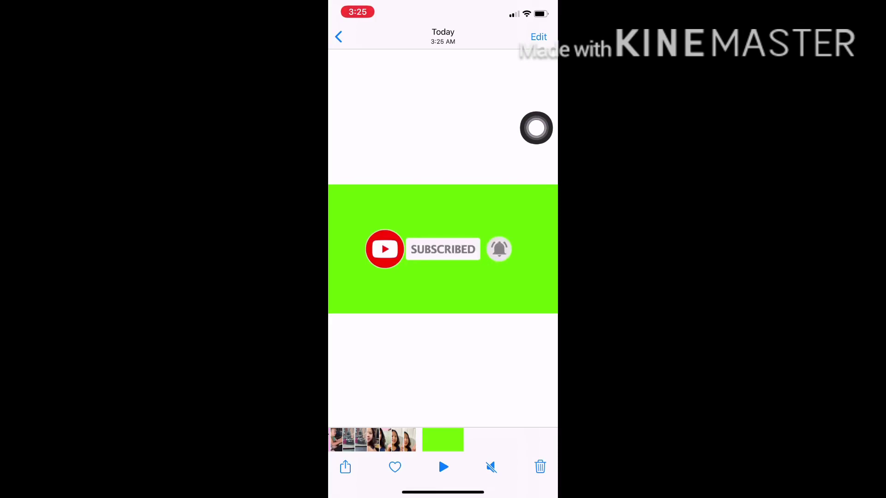
pyautogui.click(443, 468)
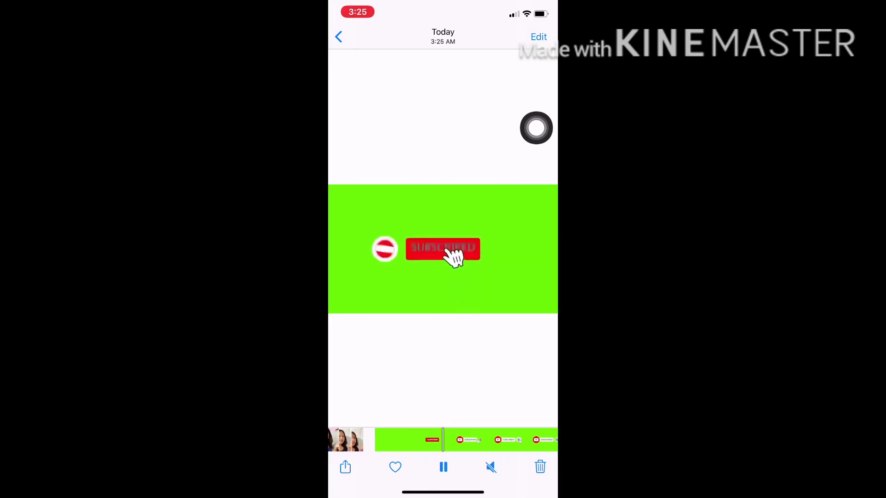
pyautogui.click(338, 37)
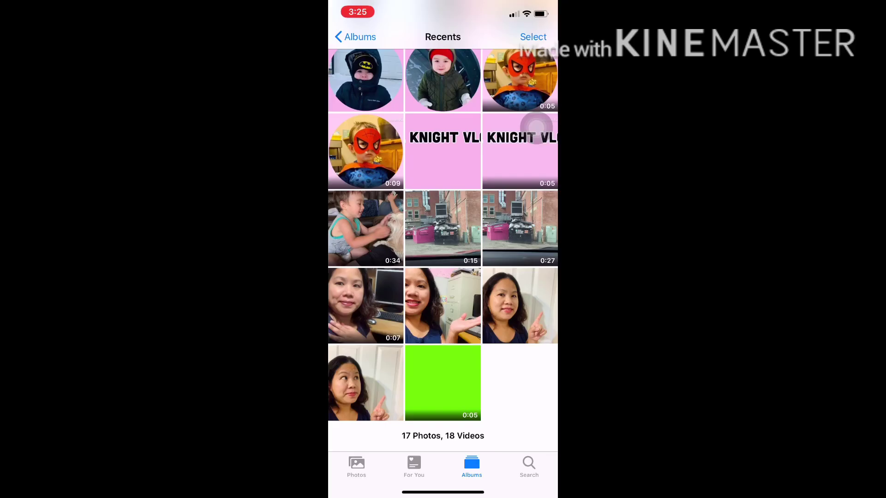
pyautogui.moveTo(443, 491); pyautogui.dragTo(443, 323)
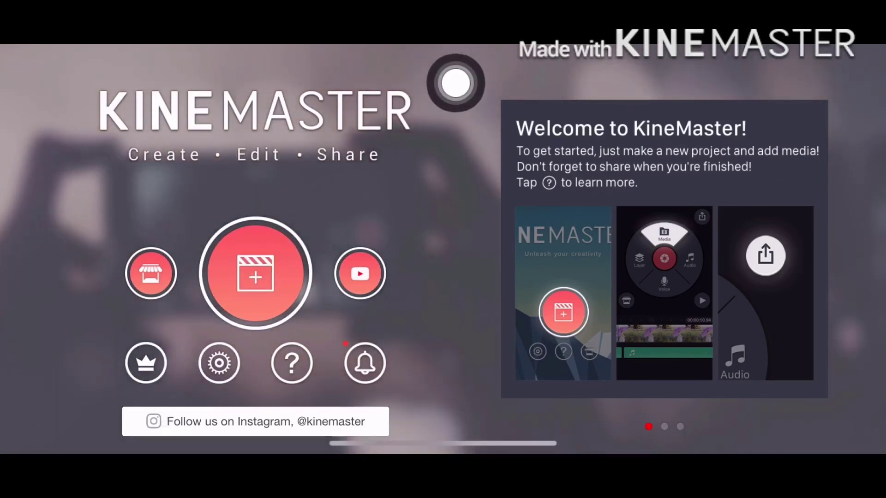
# - Create a 16:9 project and add the pink ALL KNIGHT VLOGS clip from All media
pyautogui.click(255, 273)
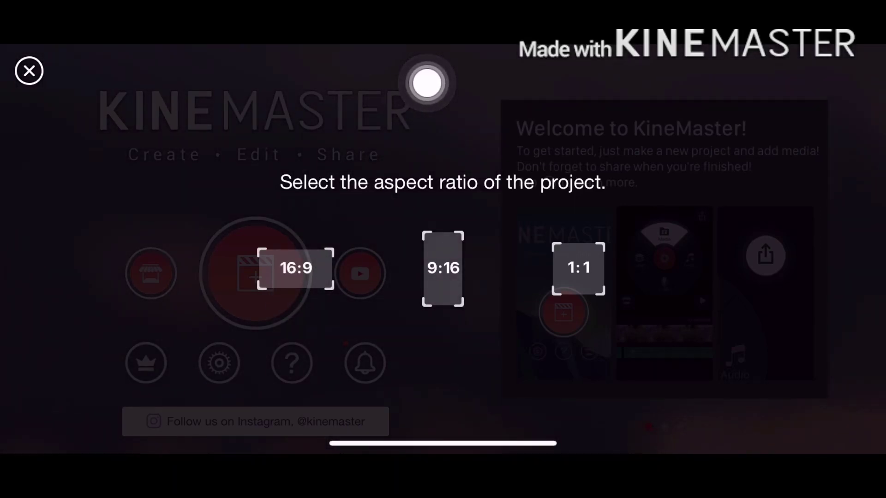
pyautogui.click(296, 267)
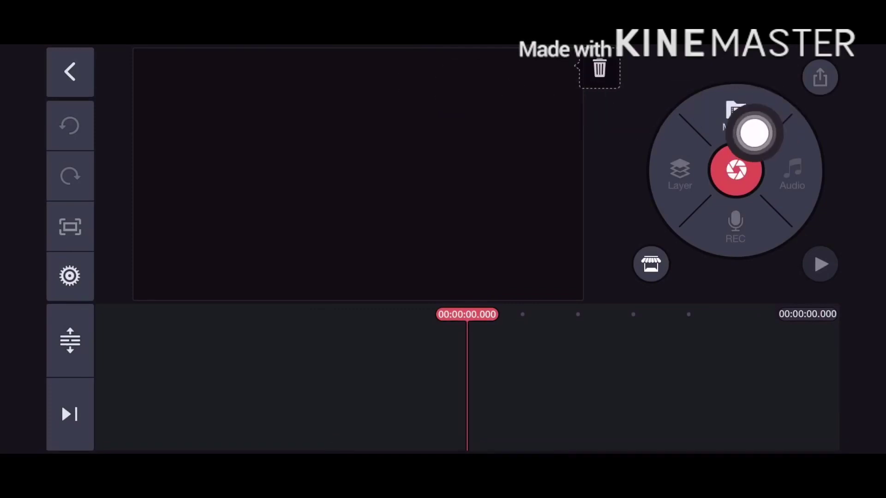
pyautogui.click(736, 116)
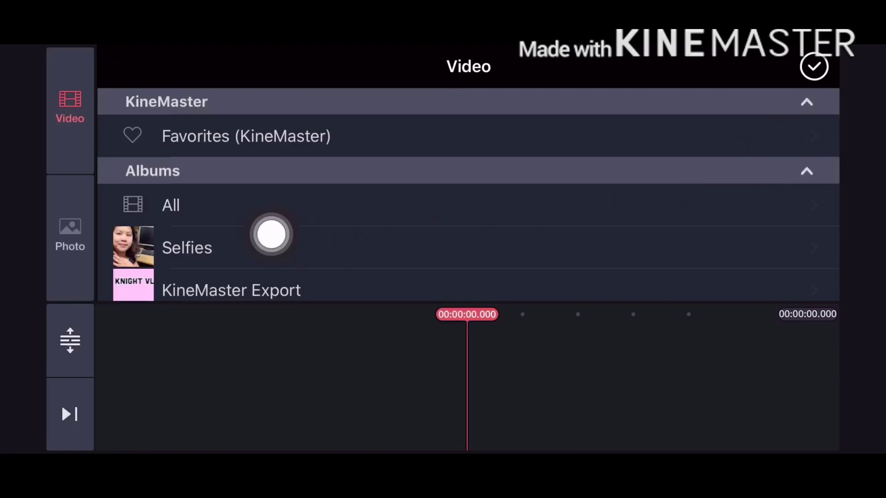
pyautogui.click(170, 206)
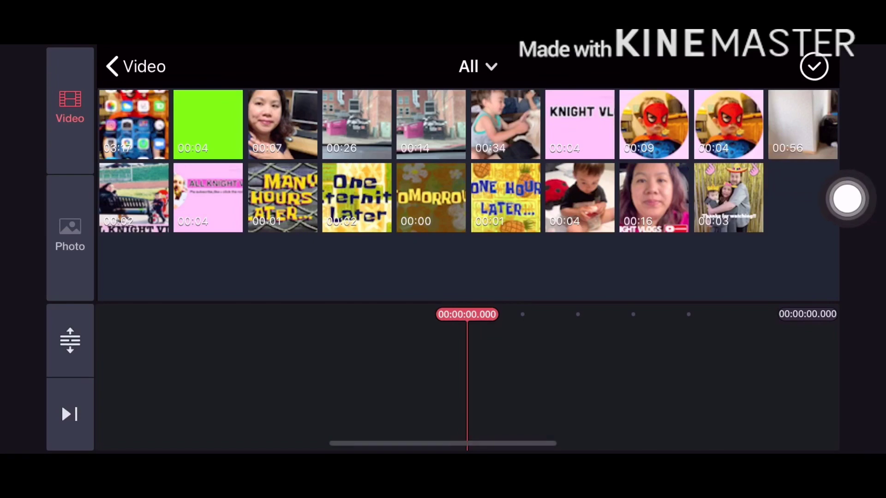
pyautogui.click(208, 197)
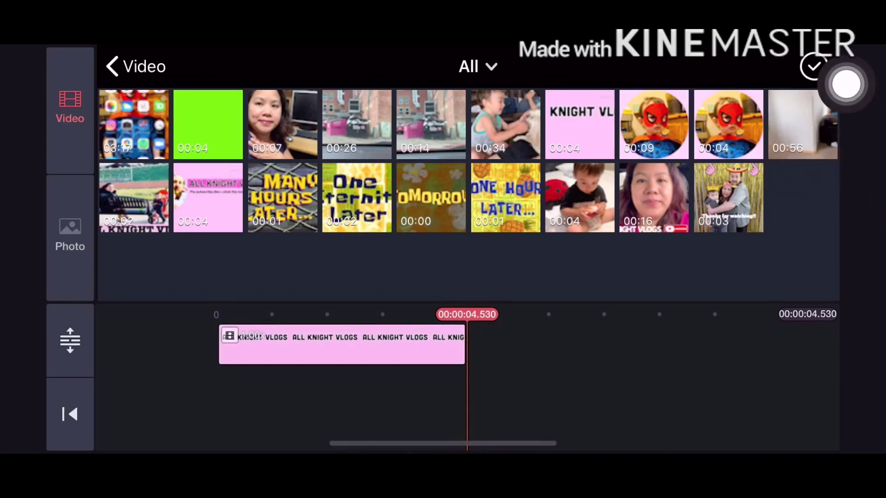
pyautogui.click(814, 67)
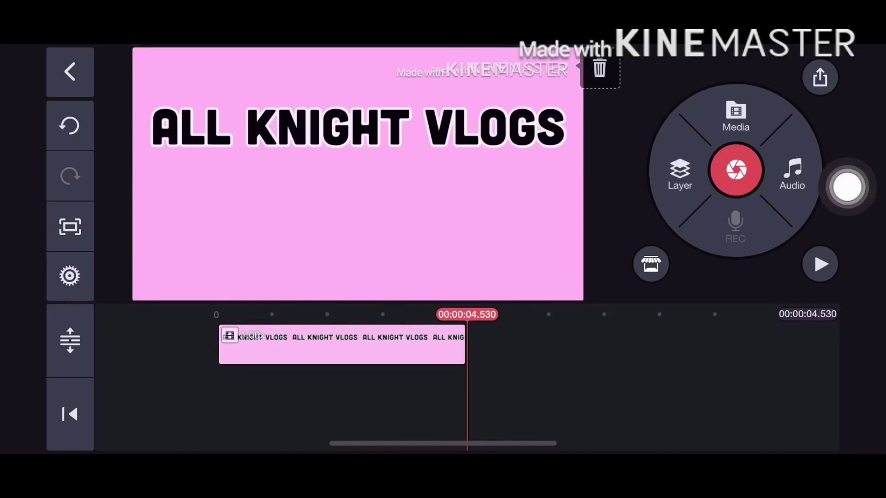
# - Play the project, then add the green-screen subscribe clip via Layer > Media
pyautogui.click(820, 264)
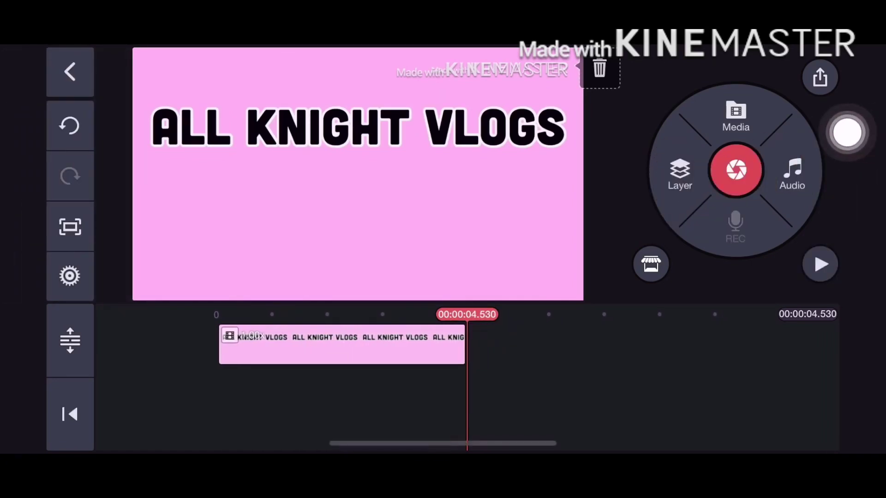
pyautogui.click(680, 173)
pyautogui.click(650, 94)
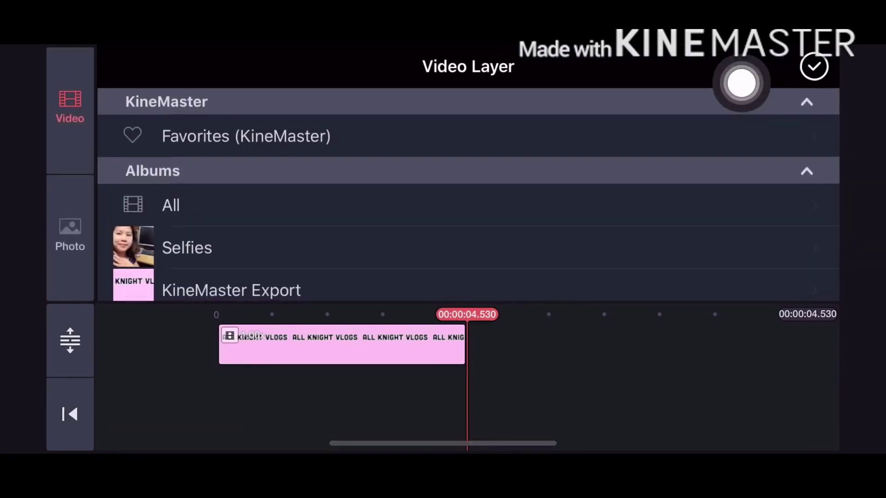
pyautogui.click(171, 206)
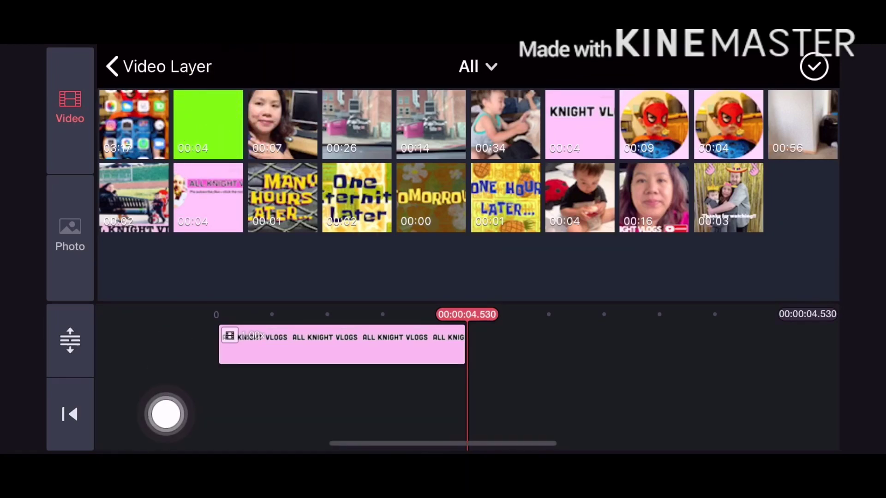
pyautogui.click(207, 125)
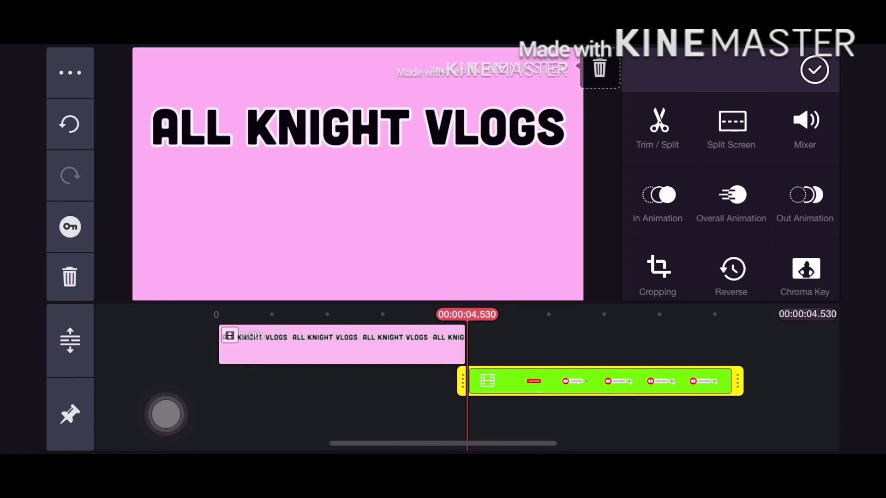
# - Preview playback and drag the green-screen layer left to start at 0:00
pyautogui.click(814, 70)
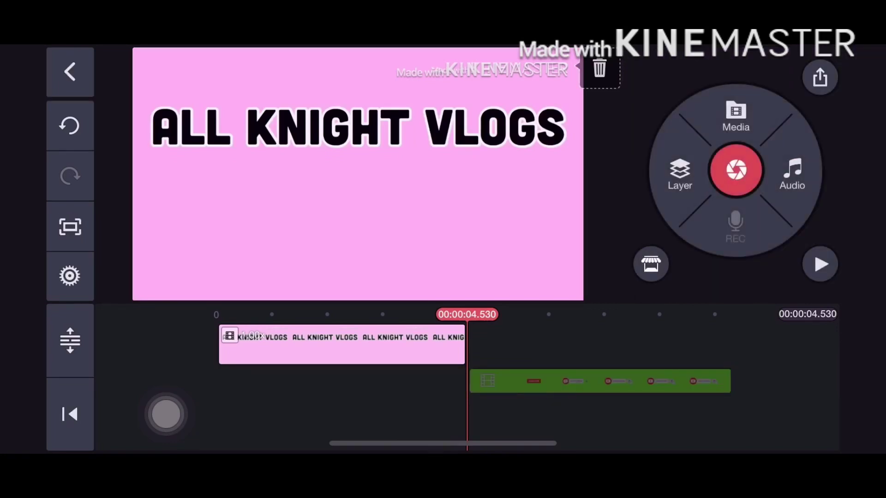
pyautogui.click(820, 264)
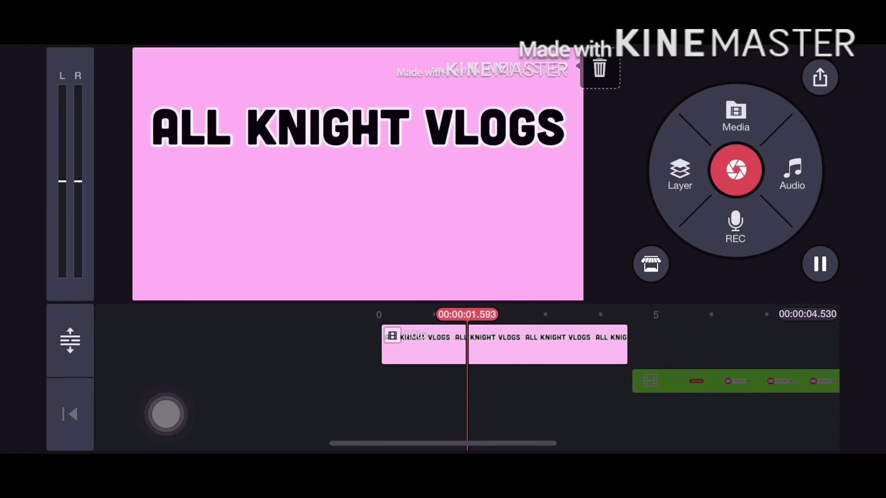
pyautogui.click(820, 264)
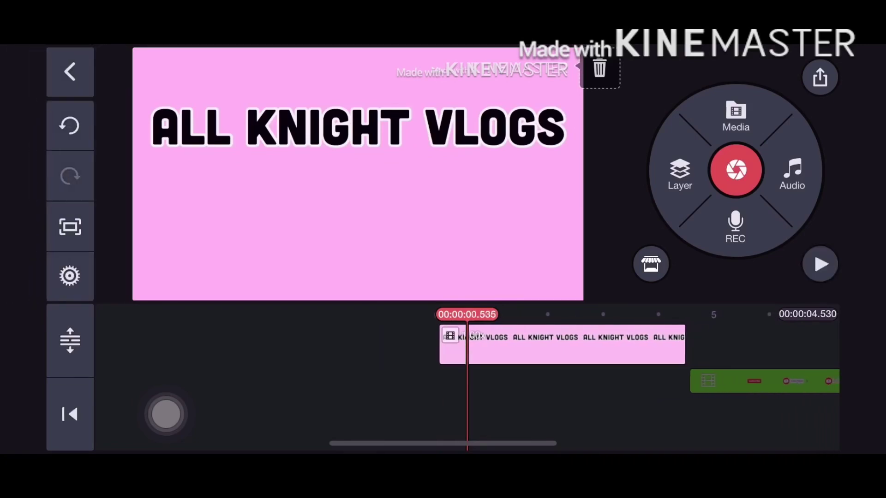
pyautogui.click(762, 381)
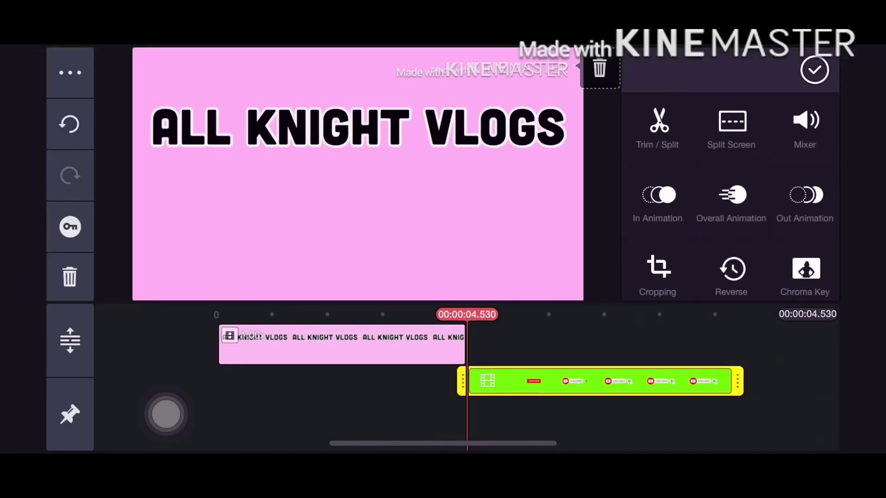
pyautogui.moveTo(553, 424)
pyautogui.mouseDown()
pyautogui.moveTo(462, 424)
pyautogui.moveTo(549, 425)
pyautogui.mouseUp()
pyautogui.click(814, 70)
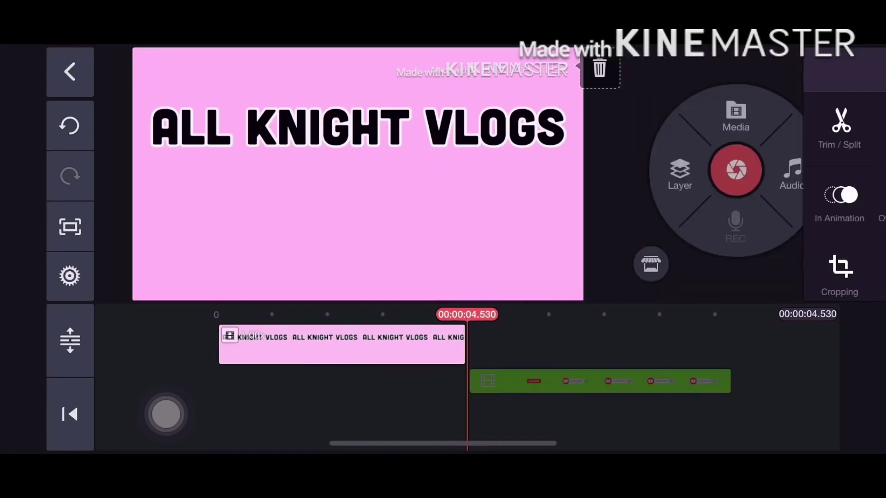
pyautogui.click(70, 414)
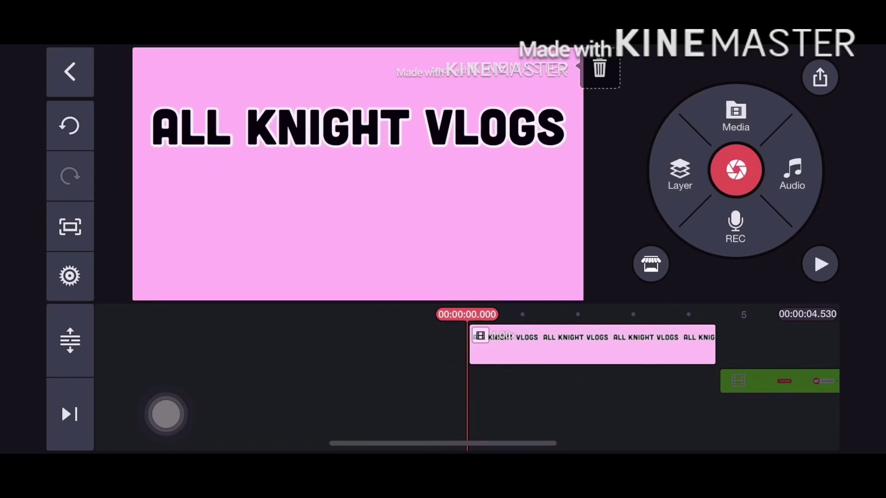
pyautogui.moveTo(780, 382); pyautogui.dragTo(529, 381)
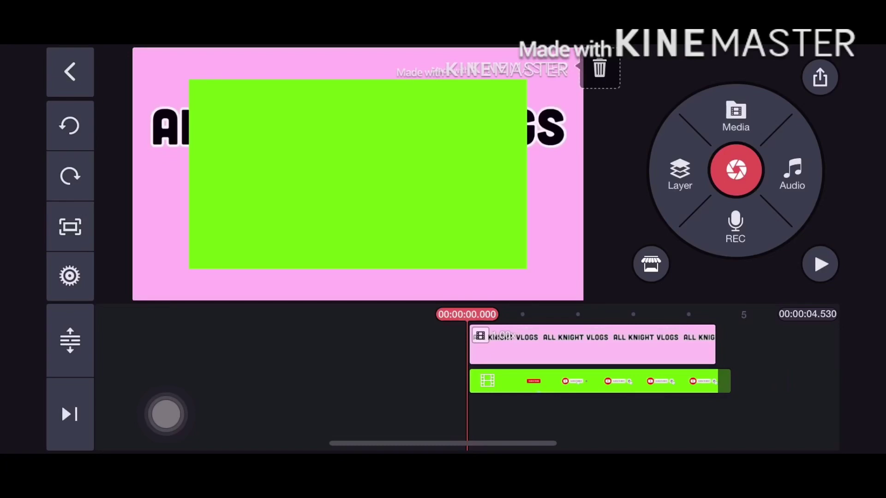
# - Trim the green layer on the timeline to match the title clip's length
pyautogui.click(600, 381)
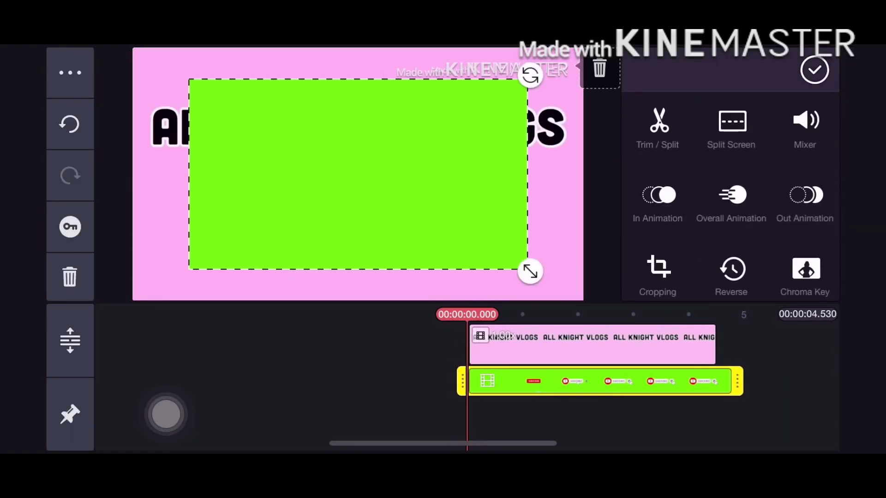
pyautogui.moveTo(738, 381); pyautogui.dragTo(726, 381)
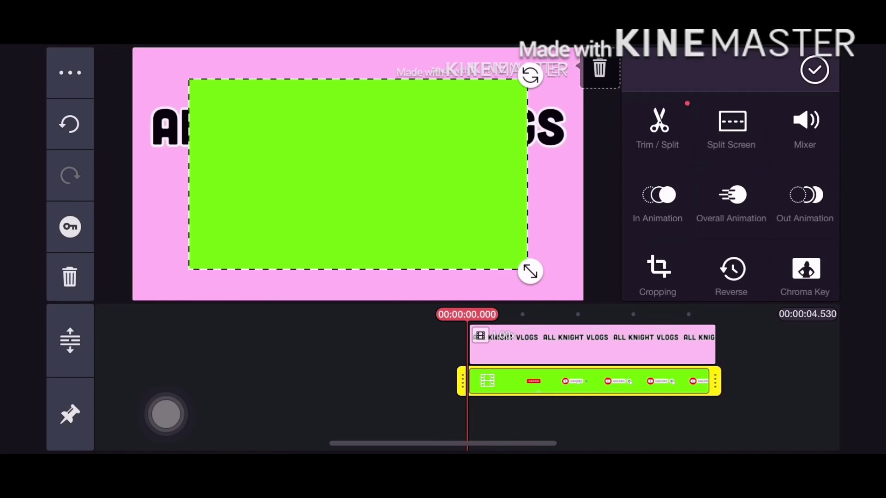
pyautogui.moveTo(715, 381); pyautogui.dragTo(729, 381)
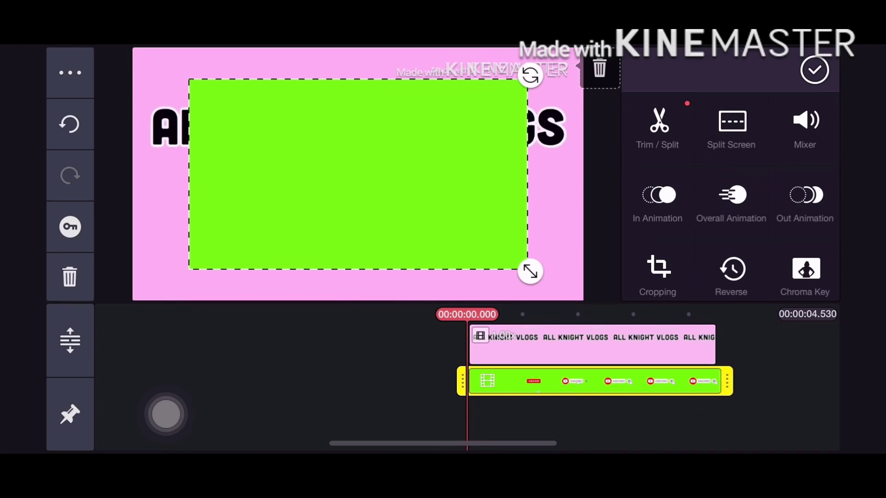
# - Move and resize the green overlay until it nearly fills the preview frame, then confirm
pyautogui.moveTo(358, 175)
pyautogui.mouseDown()
pyautogui.moveTo(360, 127)
pyautogui.moveTo(339, 206)
pyautogui.moveTo(452, 189)
pyautogui.moveTo(404, 170)
pyautogui.moveTo(510, 194)
pyautogui.moveTo(328, 208)
pyautogui.moveTo(291, 117)
pyautogui.moveTo(367, 86)
pyautogui.moveTo(397, 287)
pyautogui.moveTo(390, 190)
pyautogui.moveTo(374, 179)
pyautogui.mouseUp()
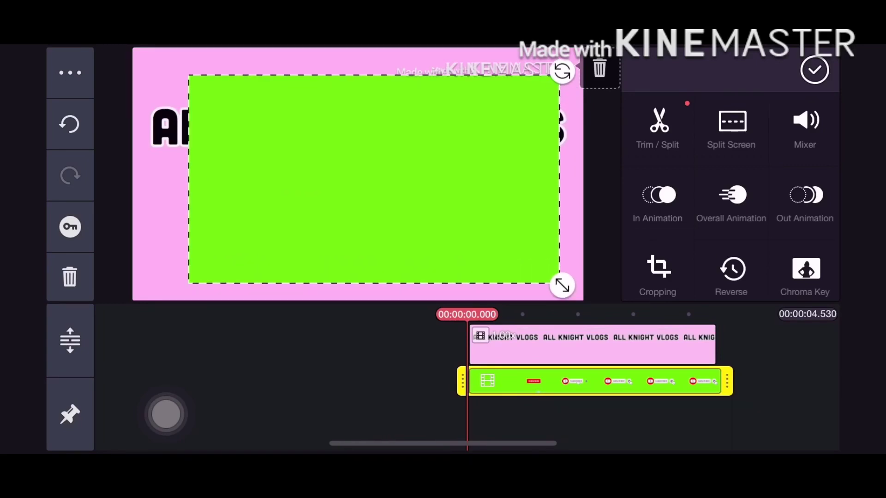
pyautogui.moveTo(546, 276); pyautogui.dragTo(583, 300)
pyautogui.moveTo(369, 184)
pyautogui.mouseDown()
pyautogui.moveTo(309, 200)
pyautogui.moveTo(360, 180)
pyautogui.mouseUp()
pyautogui.moveTo(576, 295); pyautogui.dragTo(474, 254)
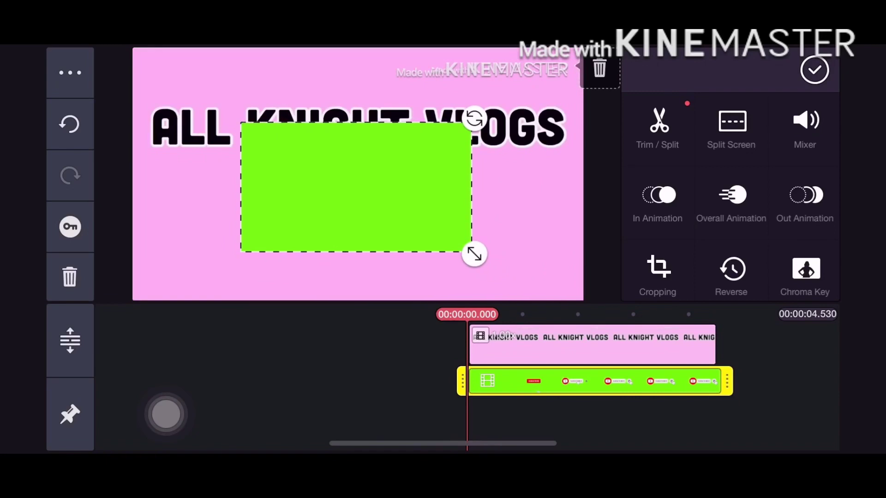
pyautogui.moveTo(355, 187)
pyautogui.mouseDown()
pyautogui.moveTo(358, 229)
pyautogui.moveTo(360, 207)
pyautogui.mouseUp()
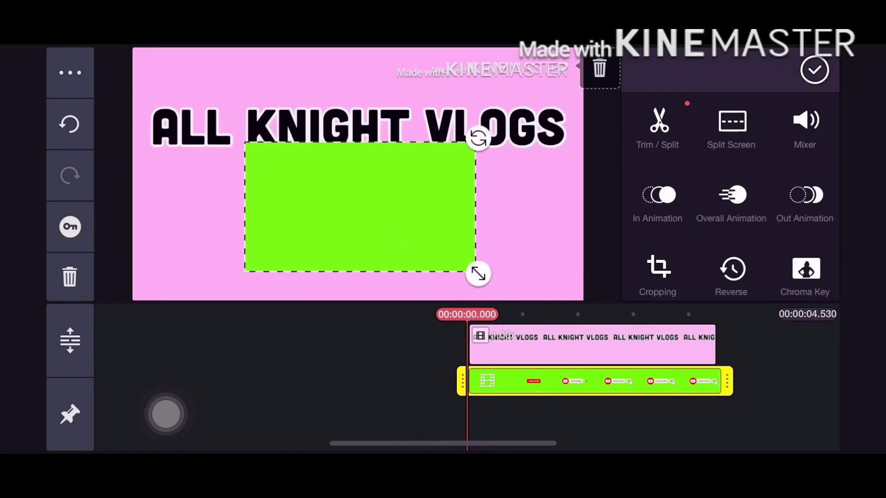
pyautogui.moveTo(479, 274)
pyautogui.mouseDown()
pyautogui.moveTo(518, 292)
pyautogui.moveTo(554, 294)
pyautogui.moveTo(530, 297)
pyautogui.moveTo(544, 290)
pyautogui.moveTo(535, 299)
pyautogui.moveTo(568, 312)
pyautogui.mouseUp()
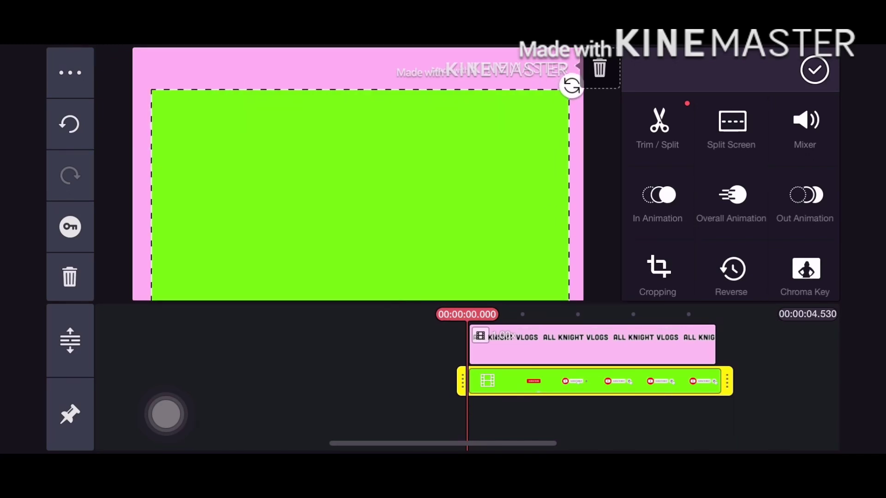
pyautogui.moveTo(360, 193)
pyautogui.mouseDown()
pyautogui.moveTo(349, 151)
pyautogui.moveTo(357, 249)
pyautogui.moveTo(356, 182)
pyautogui.mouseUp()
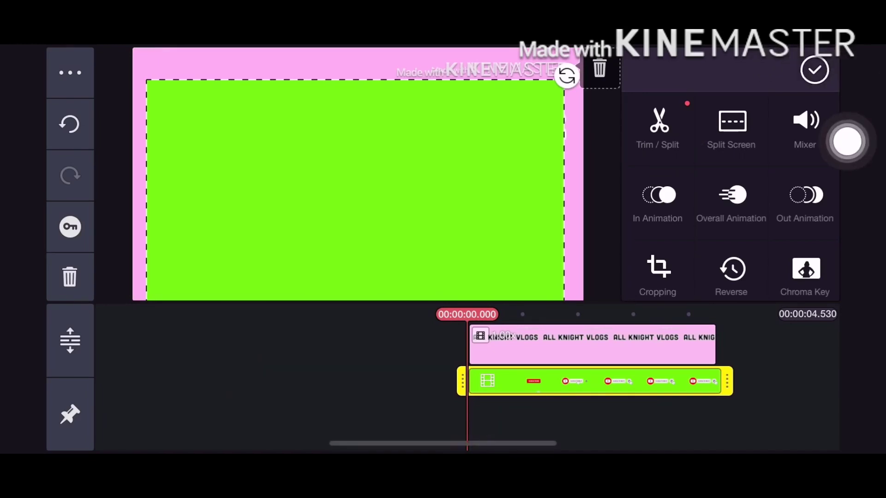
pyautogui.click(814, 70)
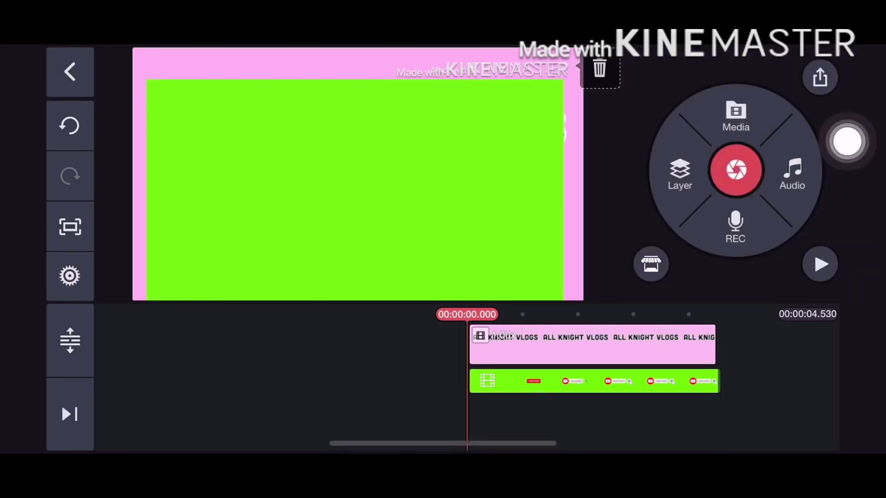
# - Play back the overlay, rewind to the start, and reselect the green-screen layer
pyautogui.click(819, 264)
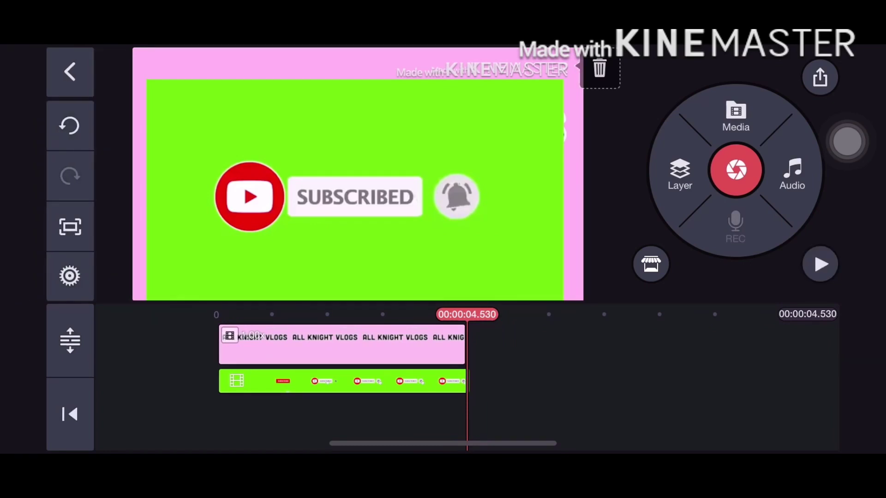
pyautogui.click(70, 414)
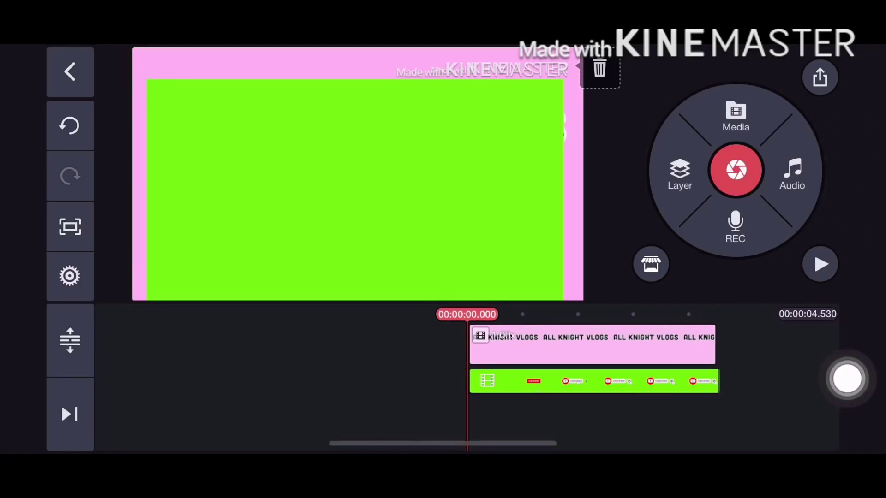
pyautogui.click(592, 381)
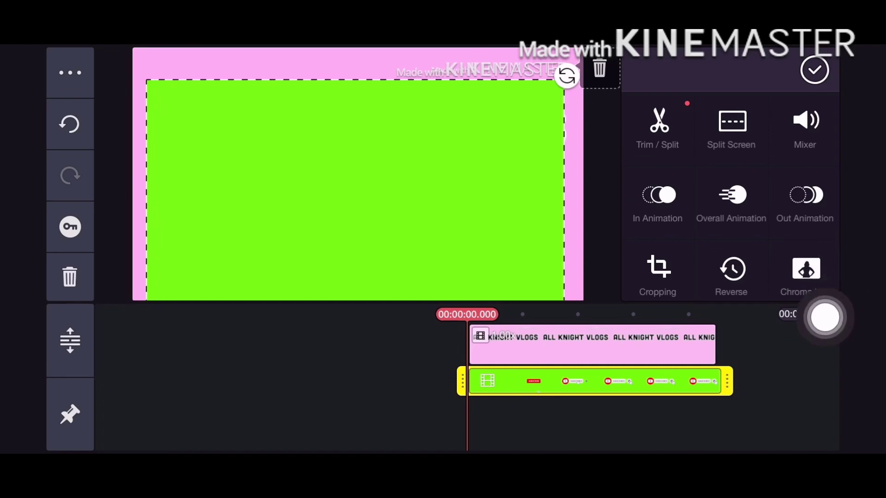
# - Enable Chroma Key on the green-screen layer to remove its green background
pyautogui.click(806, 275)
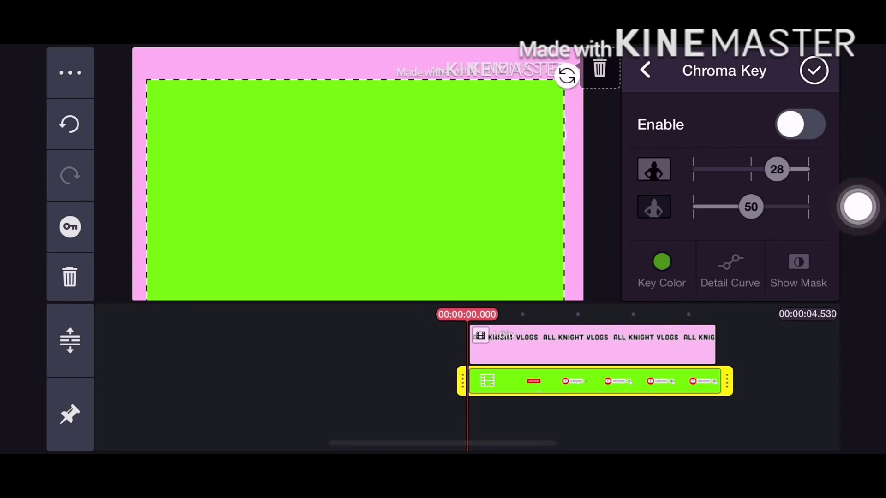
pyautogui.click(800, 124)
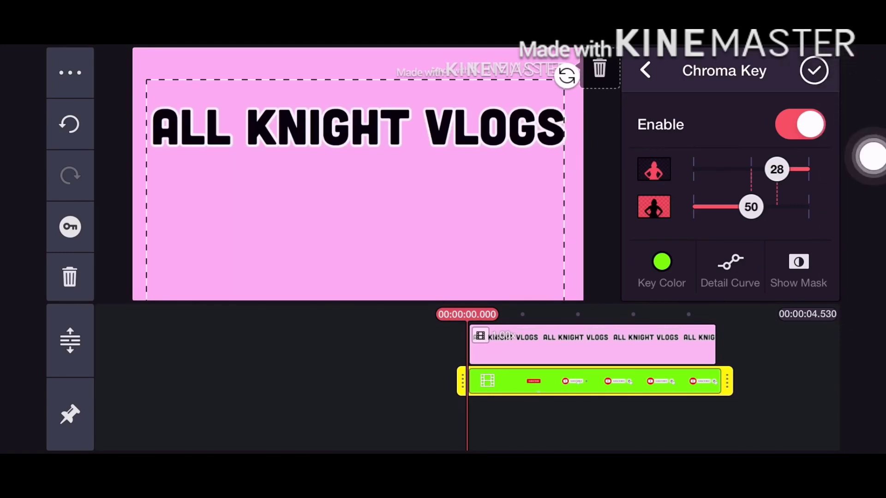
pyautogui.click(846, 175)
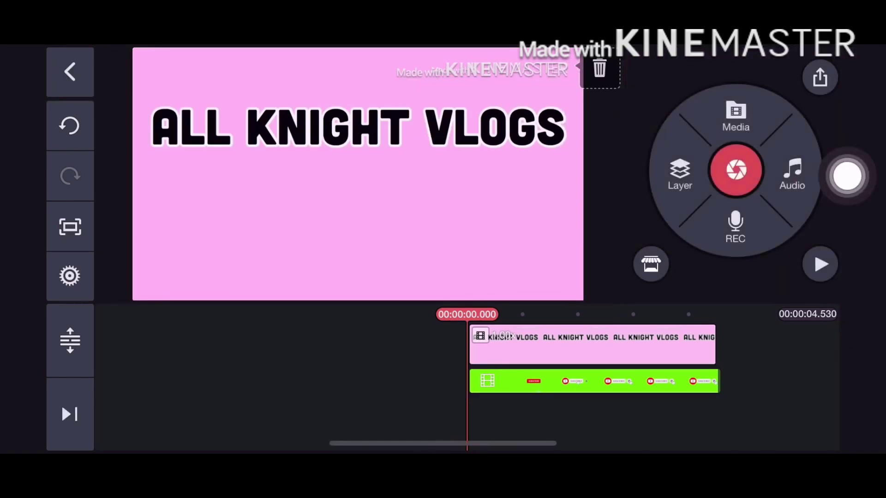
pyautogui.click(820, 264)
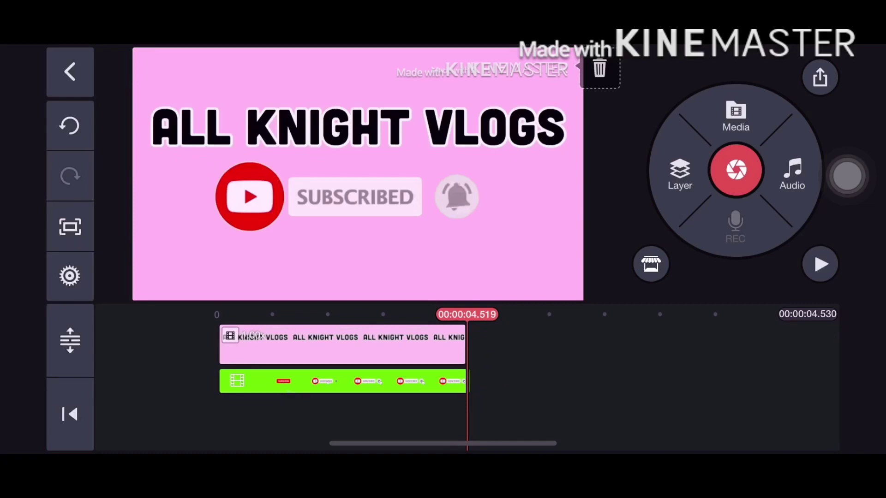
pyautogui.moveTo(847, 176)
pyautogui.mouseDown()
pyautogui.moveTo(872, 277)
pyautogui.moveTo(847, 281)
pyautogui.moveTo(847, 162)
pyautogui.mouseUp()
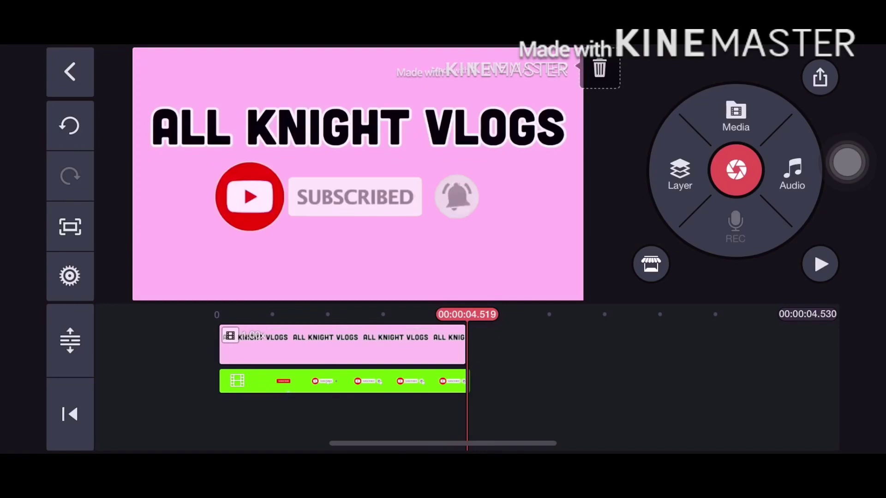
pyautogui.moveTo(847, 162)
pyautogui.mouseDown()
pyautogui.moveTo(859, 118)
pyautogui.moveTo(847, 116)
pyautogui.moveTo(847, 208)
pyautogui.moveTo(847, 133)
pyautogui.moveTo(847, 187)
pyautogui.mouseUp()
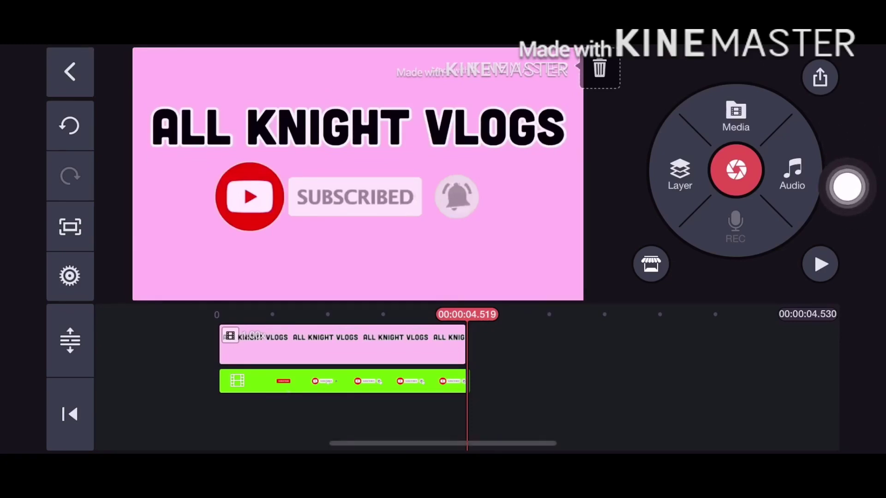